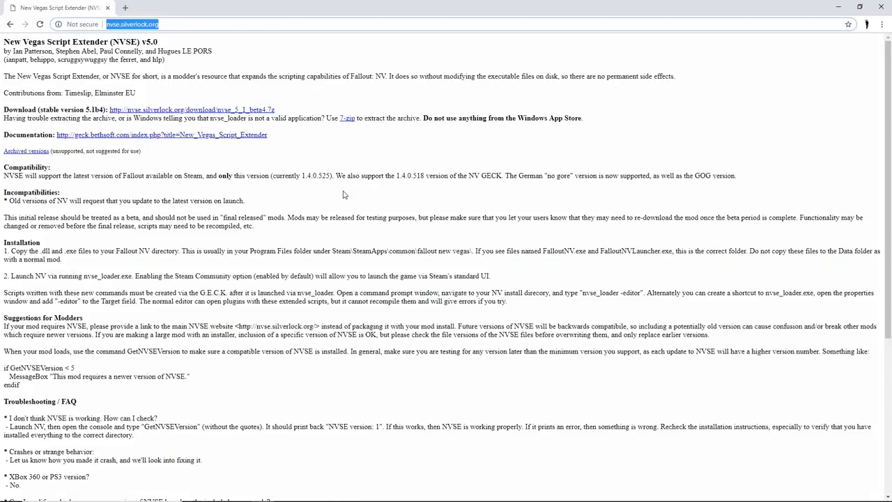
Download the stable version 5.1b4 archive, nvse_5_1_beta4.7z, from the nvse.silverlock.org page
click(171, 26)
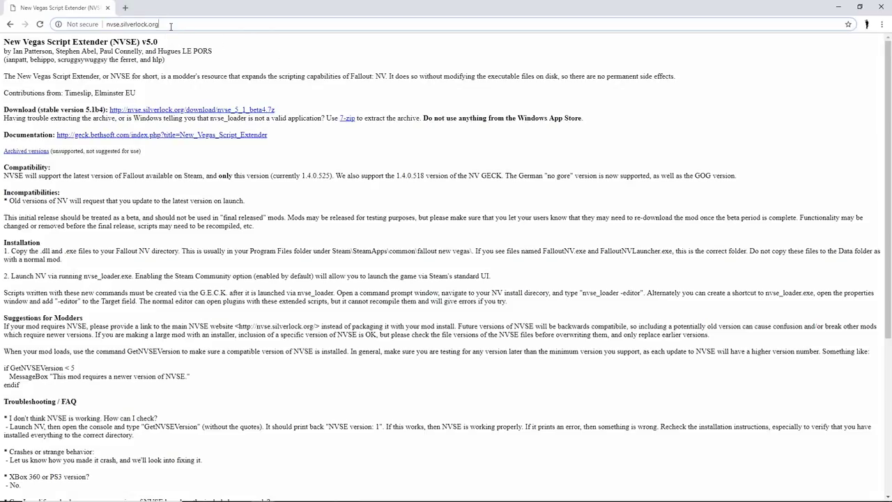
drag(171, 25, 104, 26)
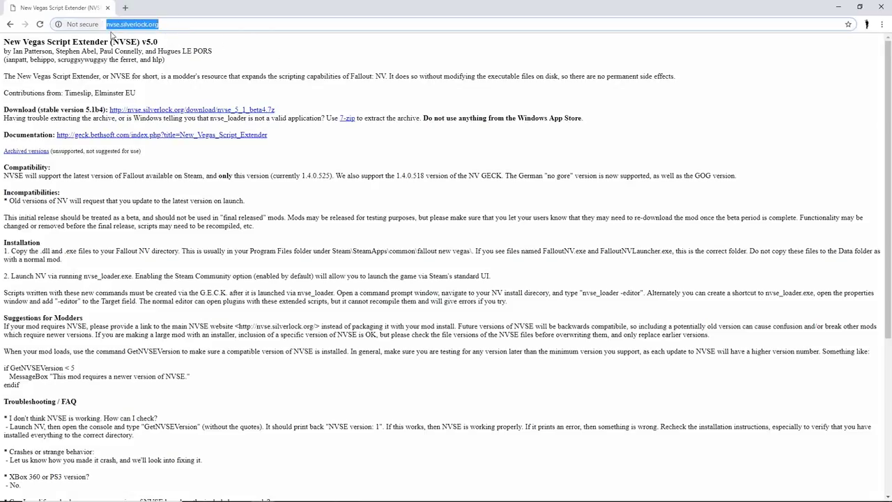
click(168, 26)
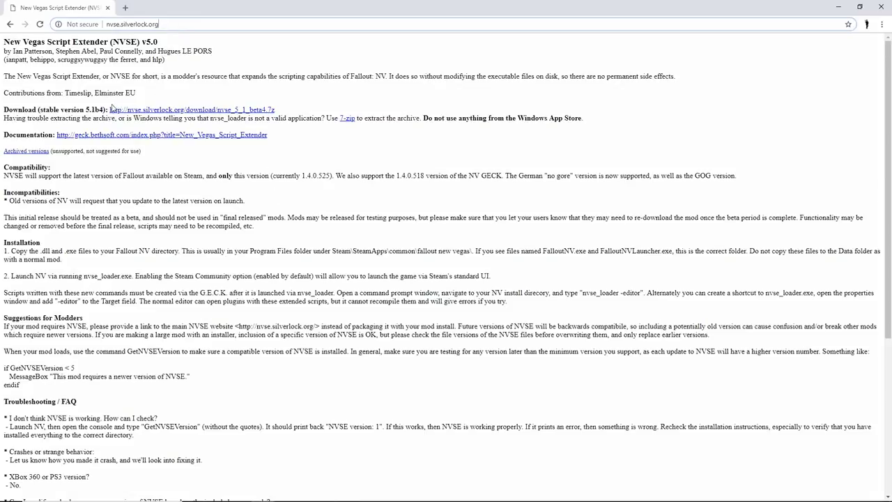
drag(4, 109, 106, 111)
click(163, 110)
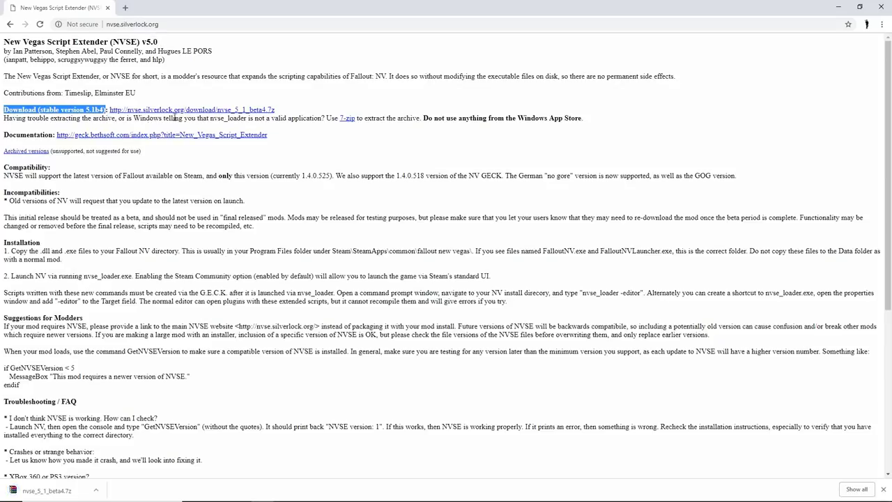
scroll(86, 276, down, 3)
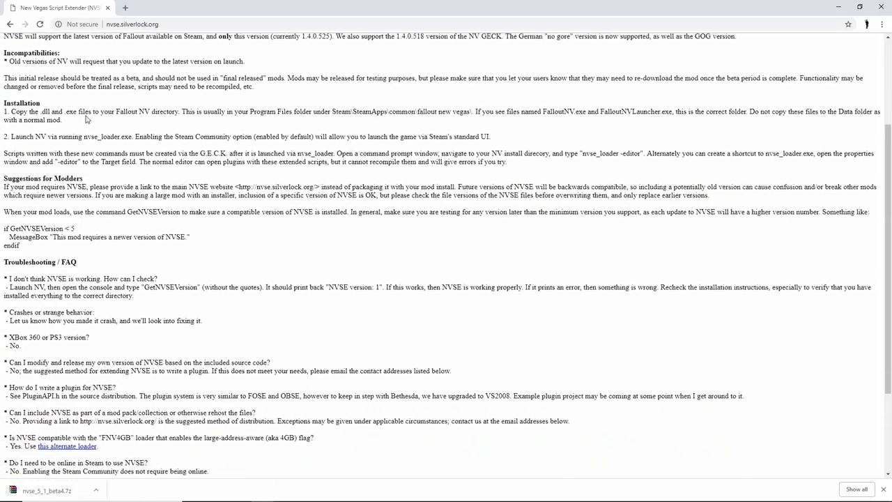
scroll(82, 283, down, 2)
scroll(95, 259, up, 5)
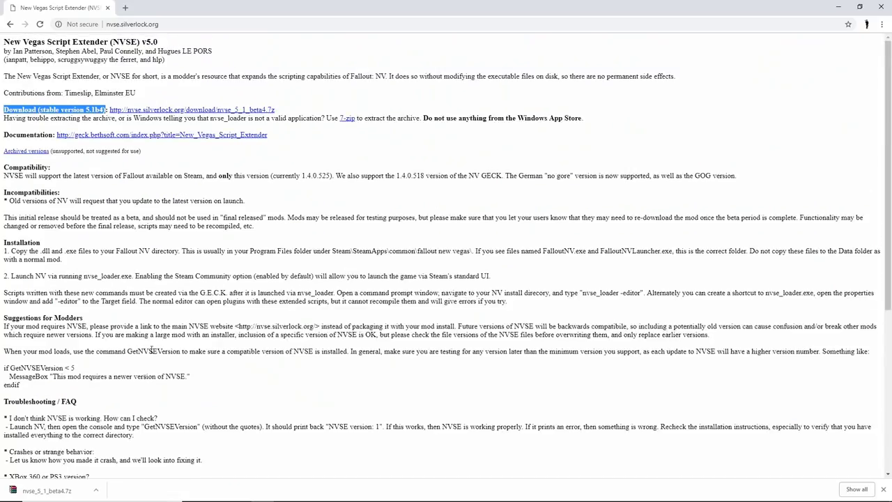
click(289, 117)
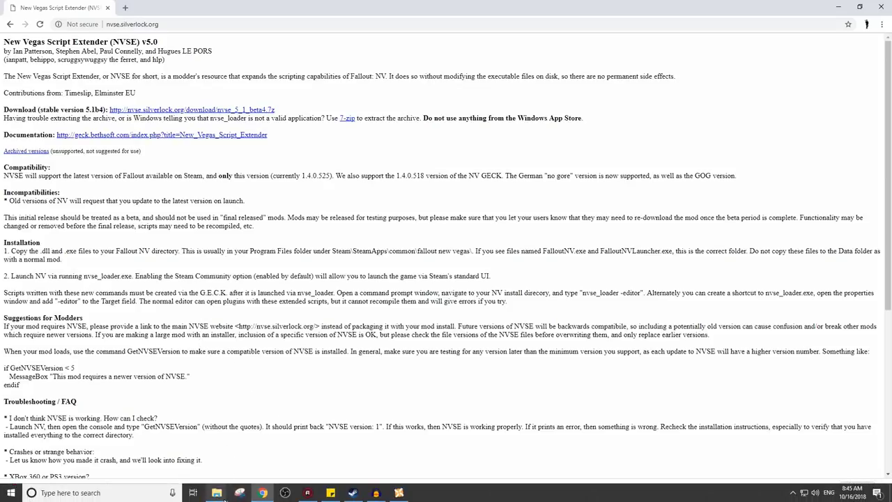
Switch to the Downloads folder in File Explorer and open nvse_5_1_beta4.7z in WinRAR, showing the contents of its nvse_5_1_beta4 folder
mouse_move(221, 493)
click(243, 467)
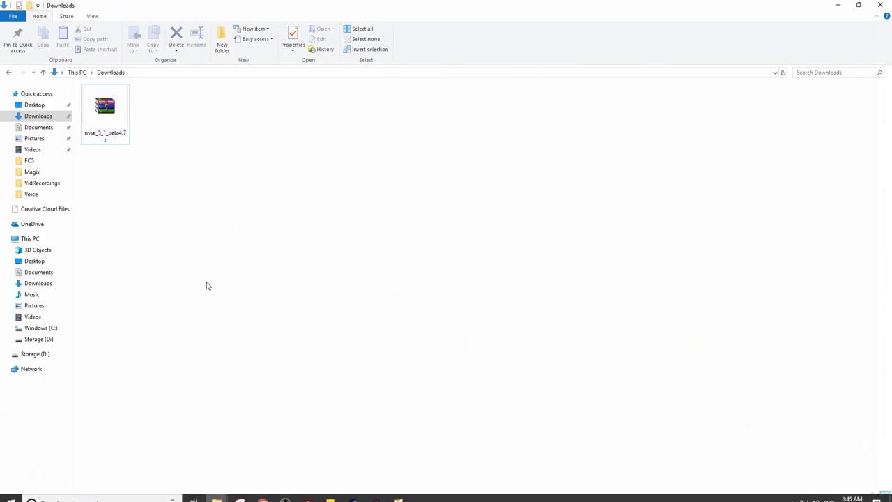
double_click(108, 118)
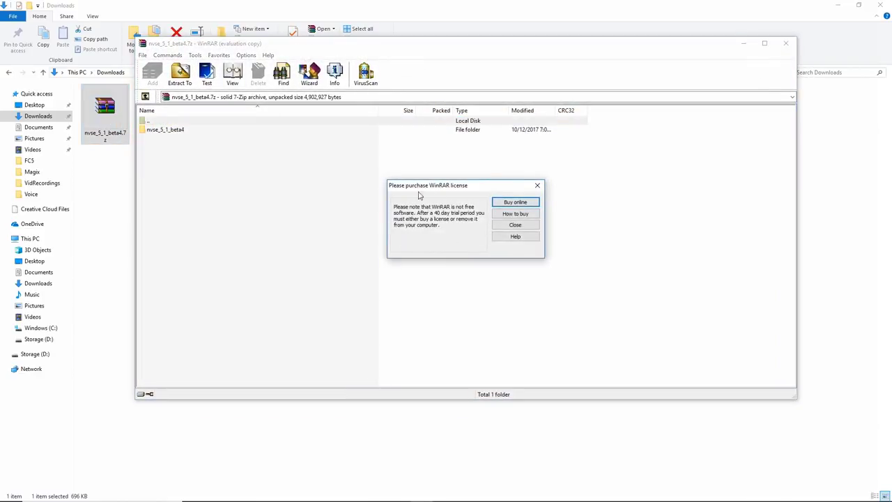
click(514, 224)
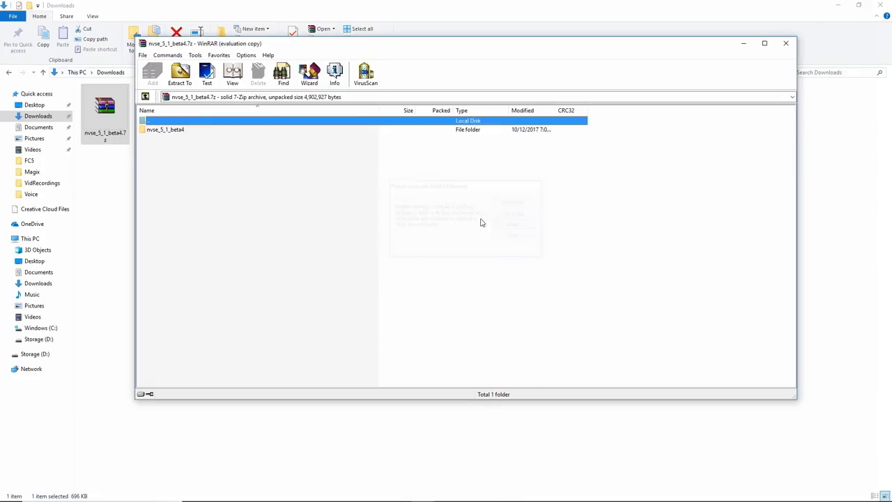
double_click(159, 132)
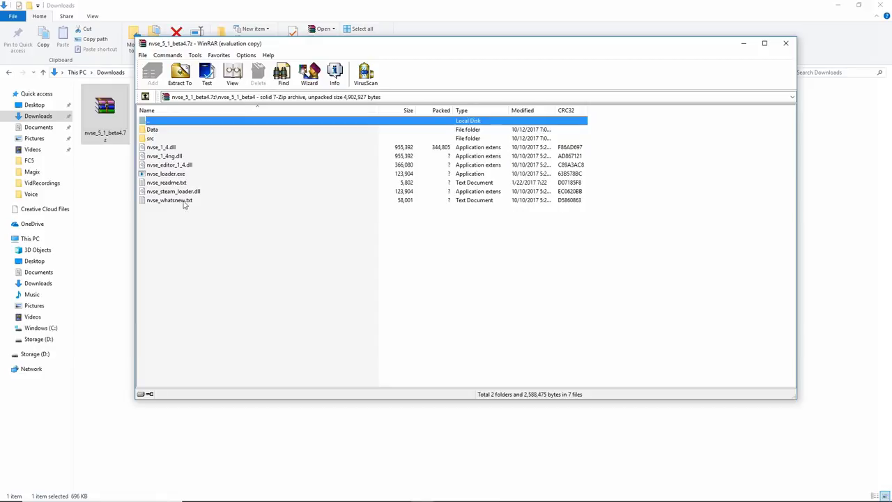
Select the src folder and all loose nvse files, leaving out Data, and start extracting them to a specified folder
drag(198, 223, 157, 143)
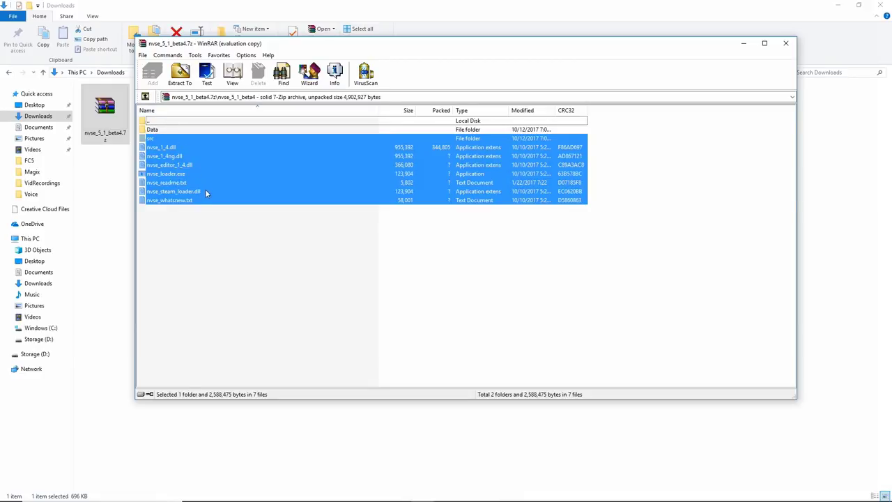
right_click(204, 167)
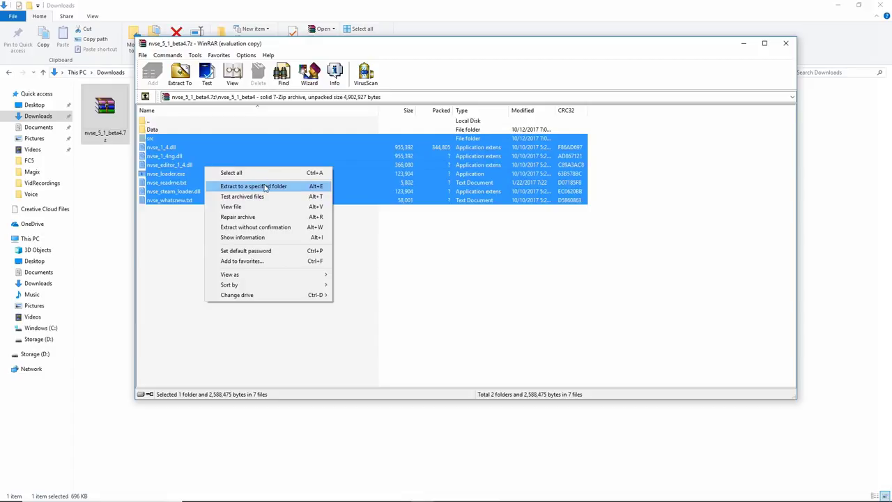
click(264, 188)
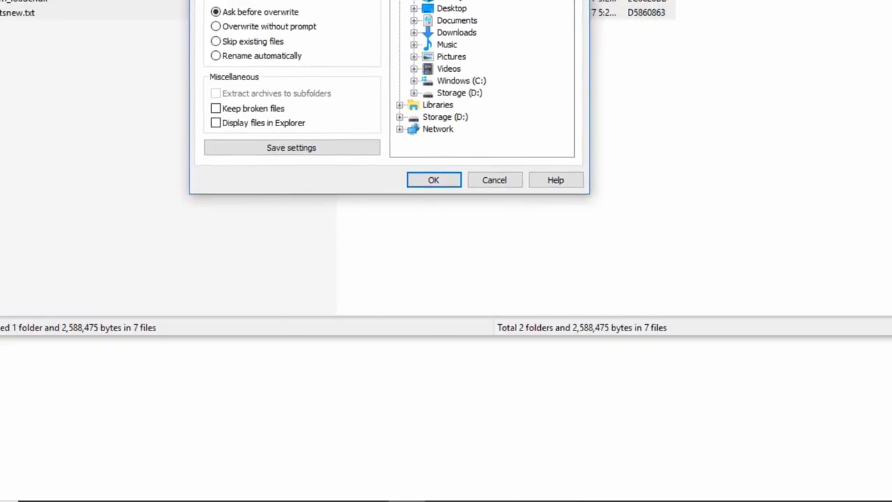
Set the extraction destination to C:\Program Files (x86)\Steam\steamapps\common\Fallout New Vegas
click(414, 81)
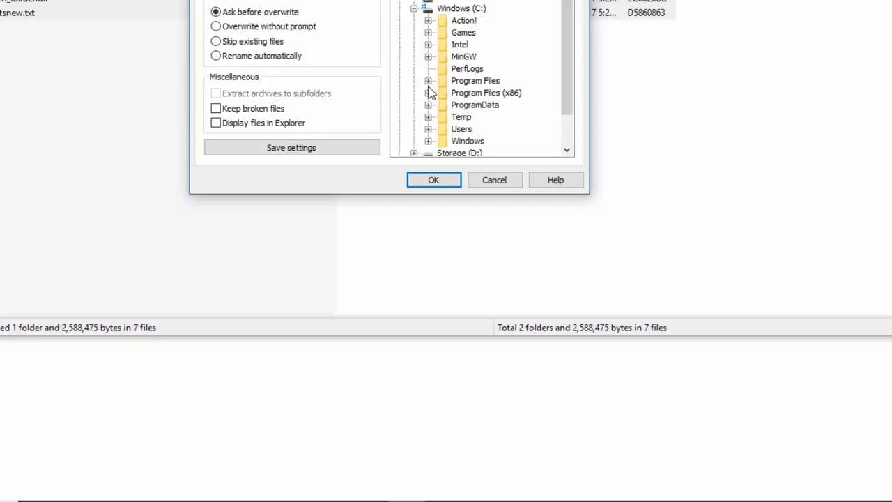
click(428, 91)
scroll(565, 35, down, 2)
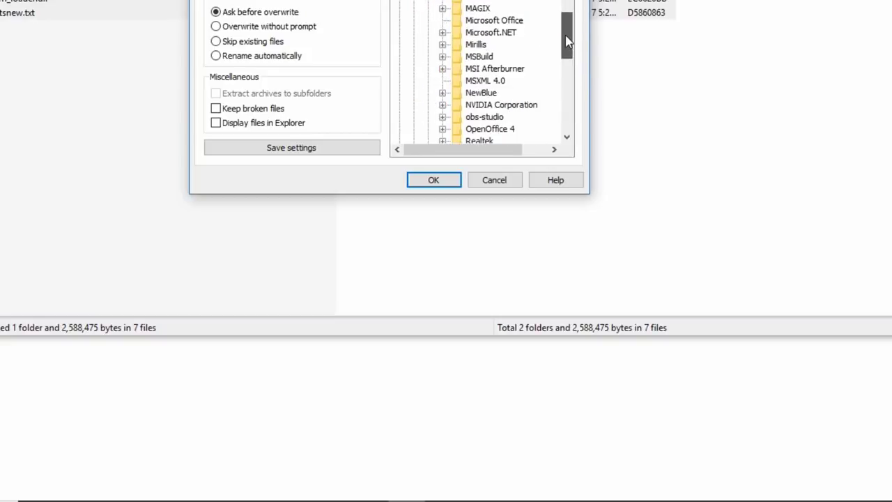
drag(566, 36, 568, 103)
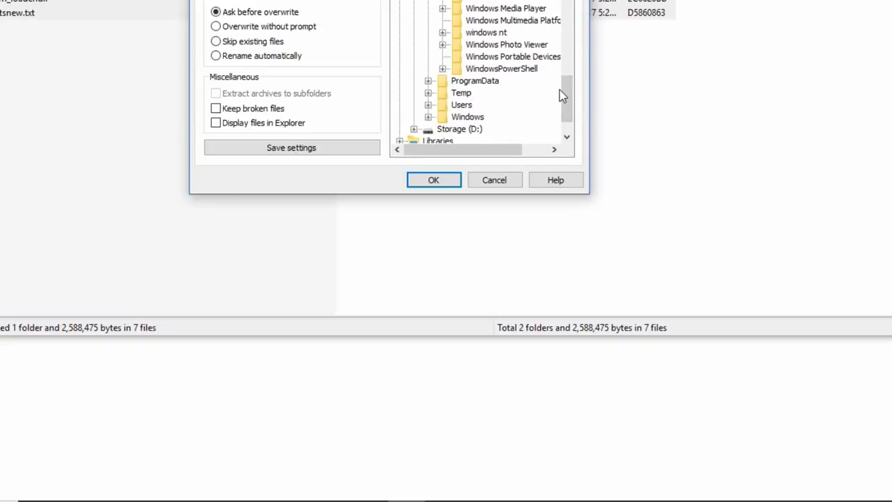
scroll(561, 81, up, 2)
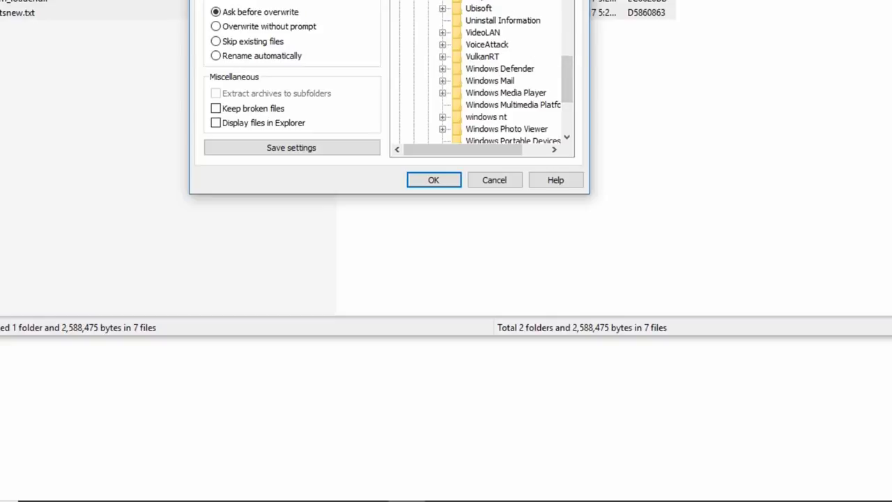
scroll(481, 70, up, 5)
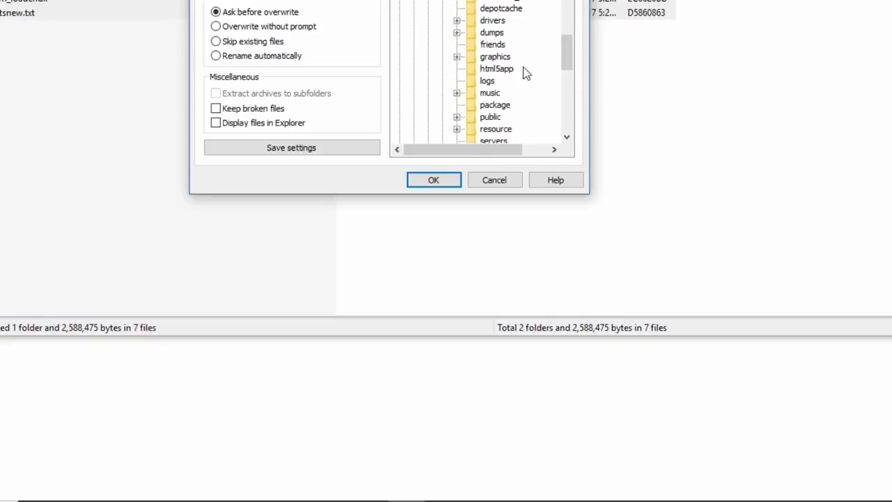
drag(570, 59, 563, 72)
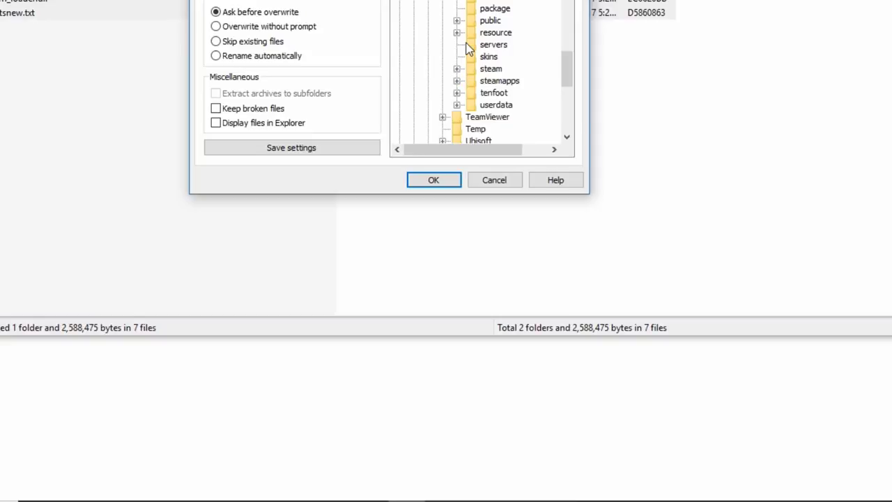
click(457, 80)
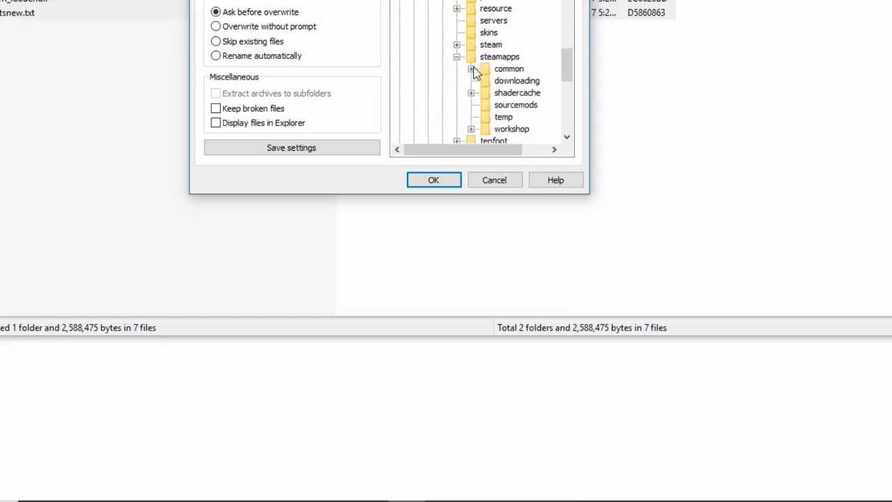
click(471, 69)
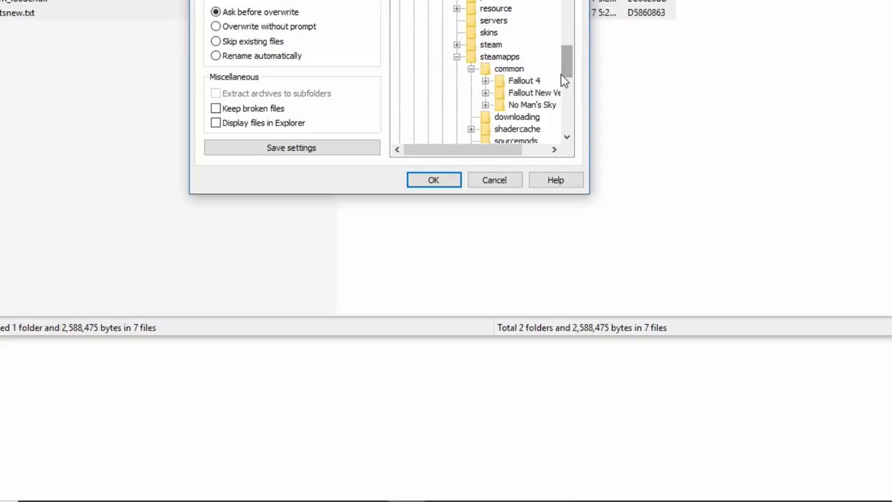
drag(565, 79, 565, 92)
drag(503, 148, 530, 152)
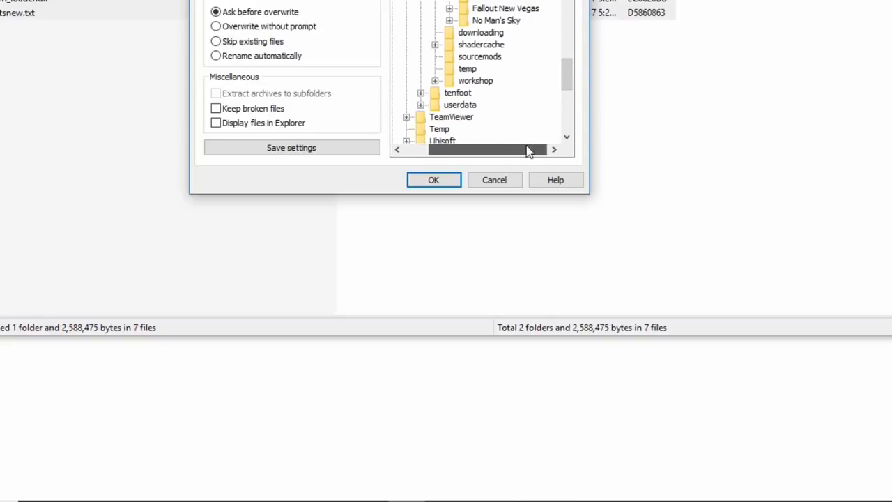
click(534, 9)
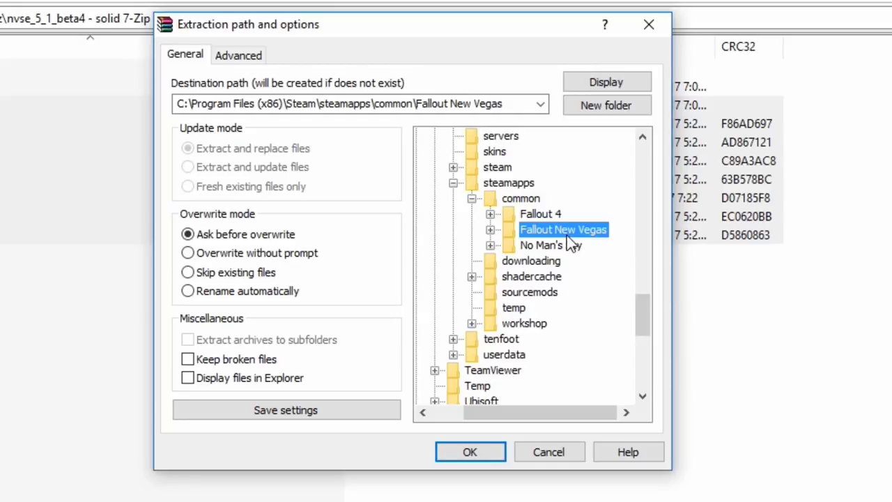
Check the subfolders of Fallout New Vegas, keep the main game folder rather than Data as destination, and extract the selected files there
click(491, 230)
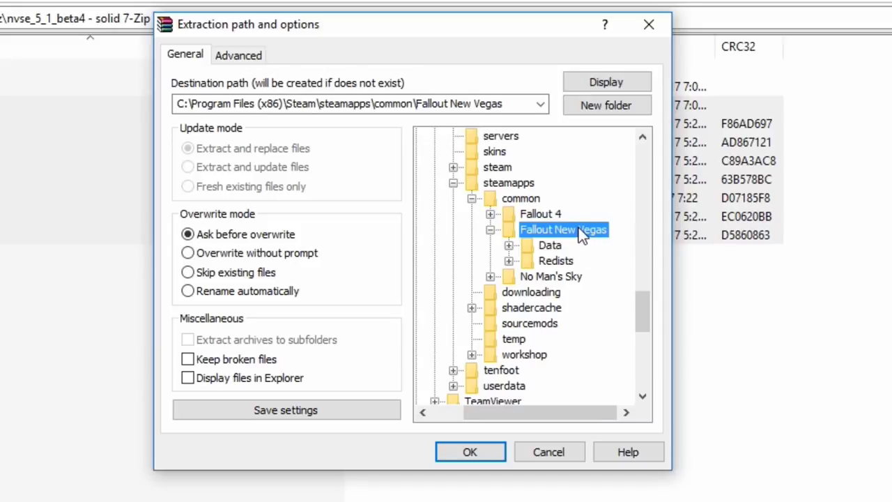
click(548, 247)
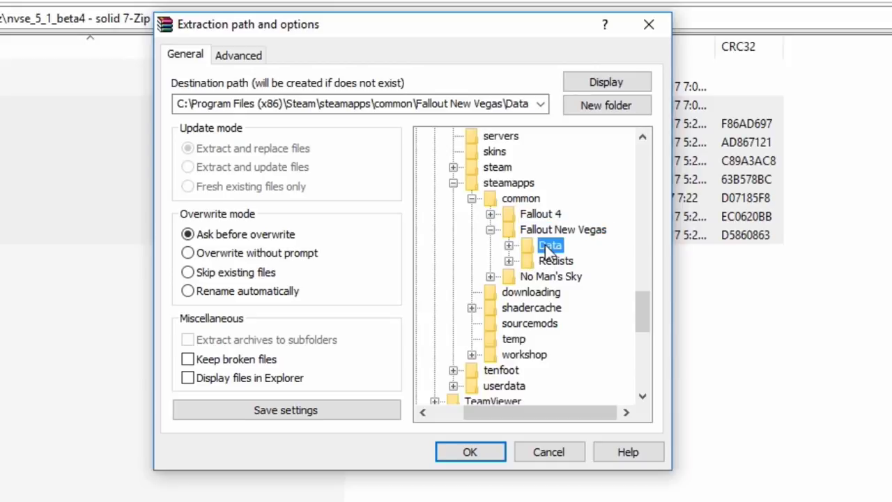
click(550, 233)
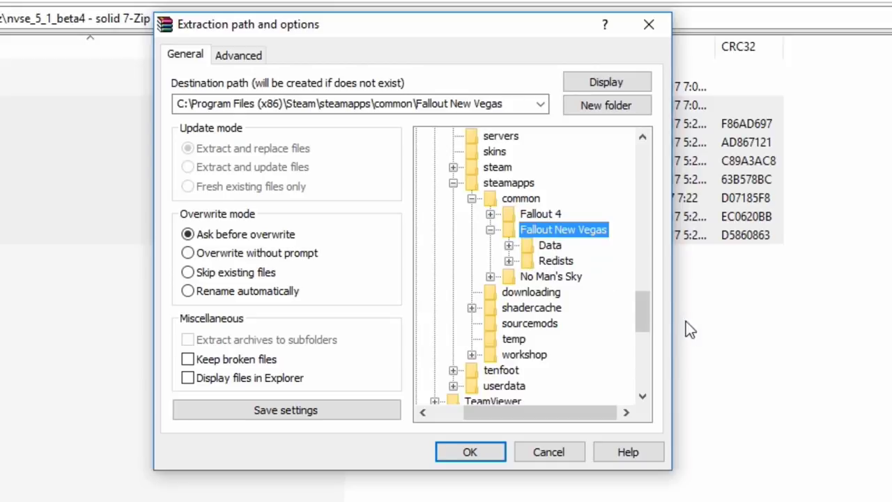
click(465, 452)
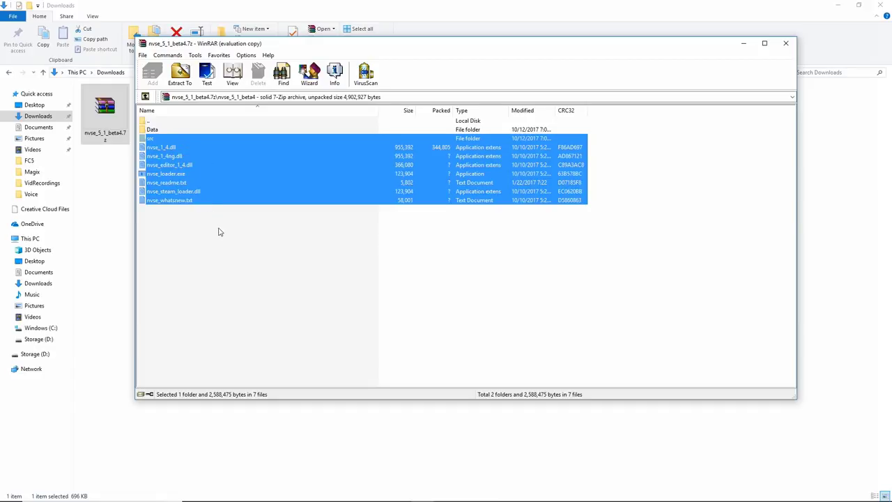
Open the archive's Data folder and start extracting its nvse folder to a specified folder
click(246, 225)
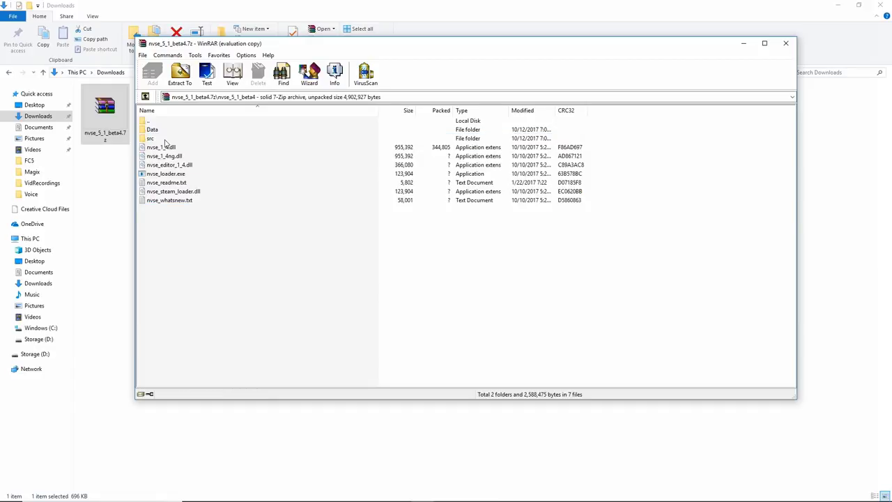
drag(185, 213, 157, 136)
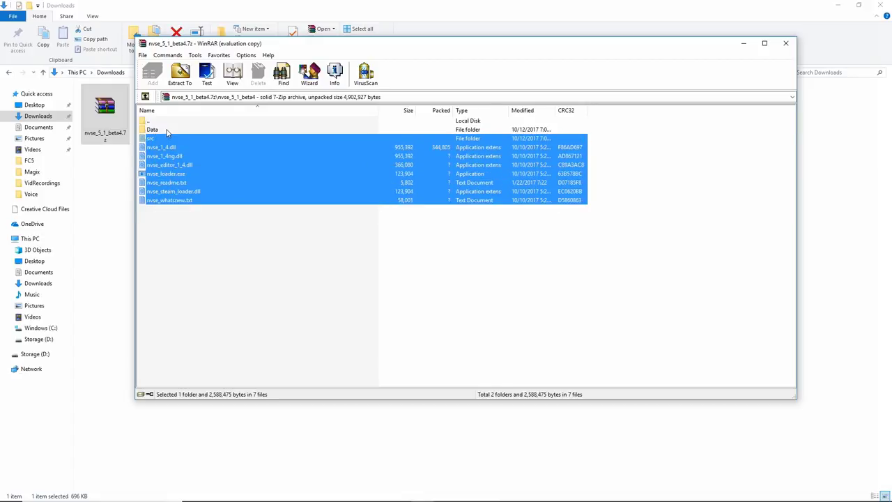
double_click(166, 131)
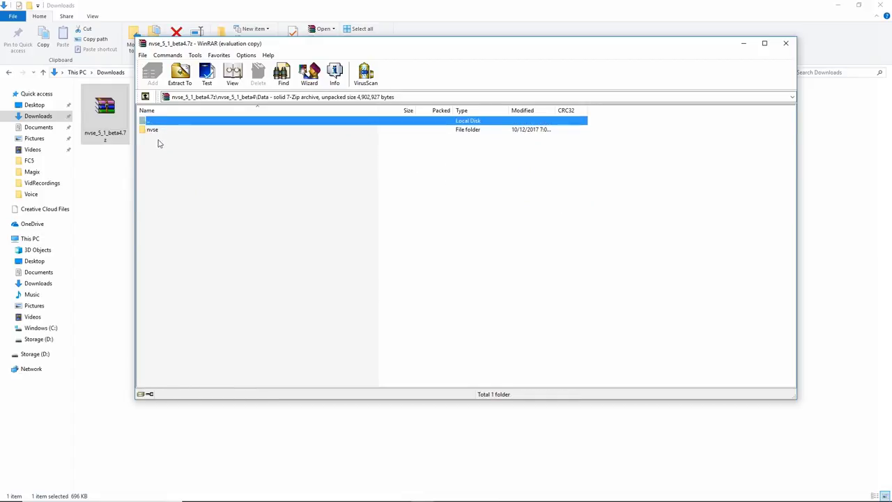
click(157, 131)
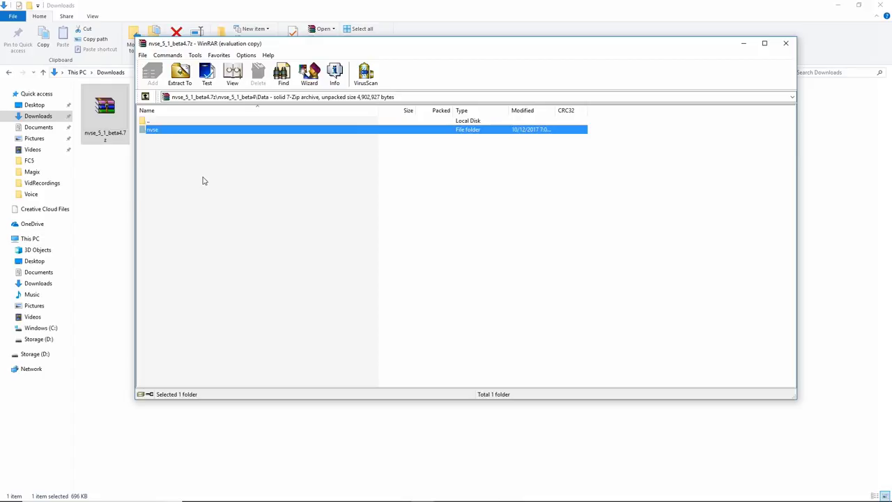
right_click(169, 135)
click(224, 151)
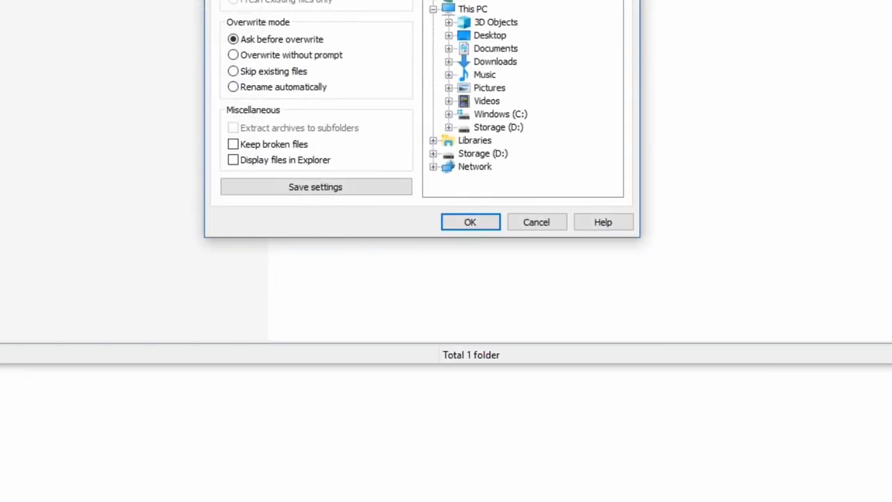
Browse the extraction destination tree through Windows (C:), Program Files (x86), Steam and steamapps to the common folder
click(449, 115)
scroll(516, 90, down, 2)
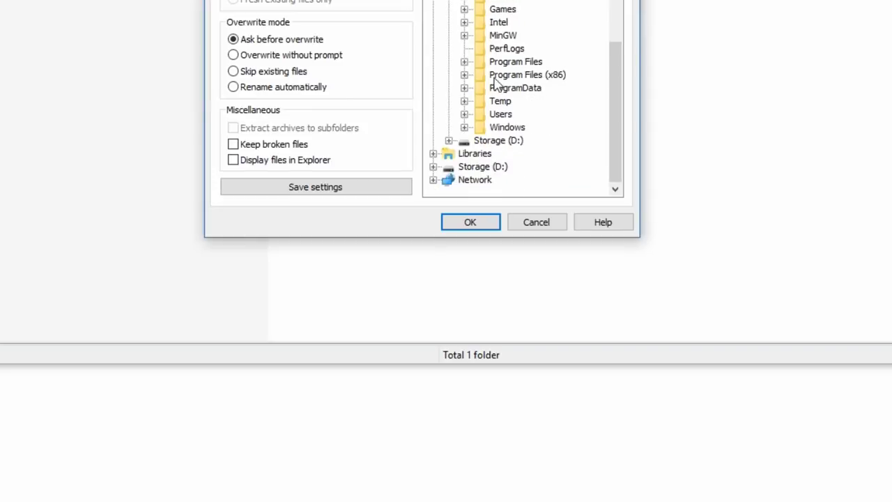
click(464, 75)
scroll(512, 69, down, 9)
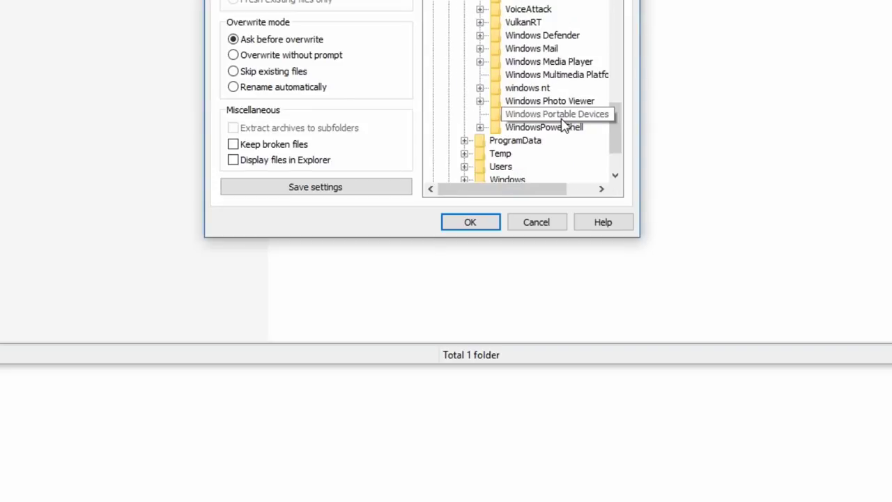
scroll(530, 124, up, 3)
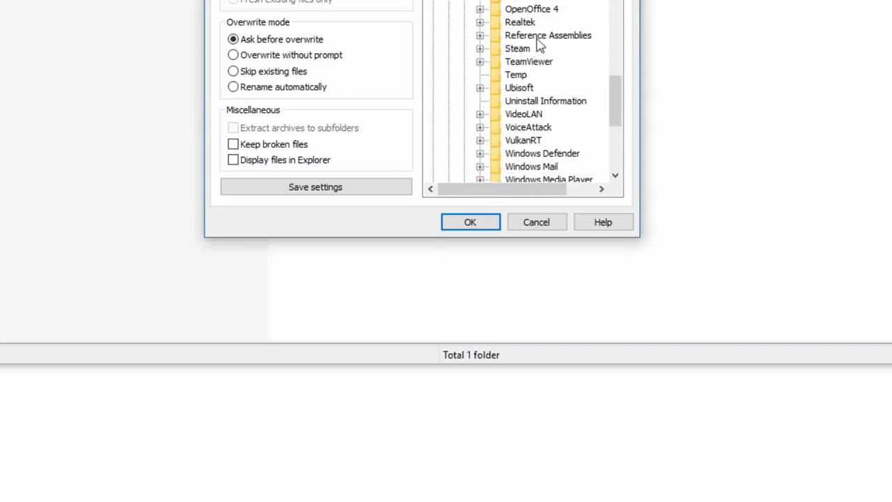
click(480, 48)
scroll(488, 54, down, 3)
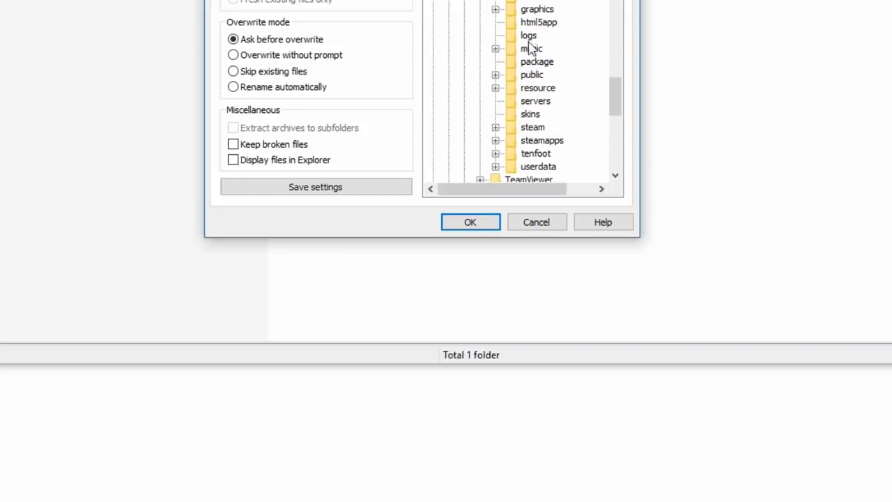
click(495, 140)
scroll(512, 127, down, 1)
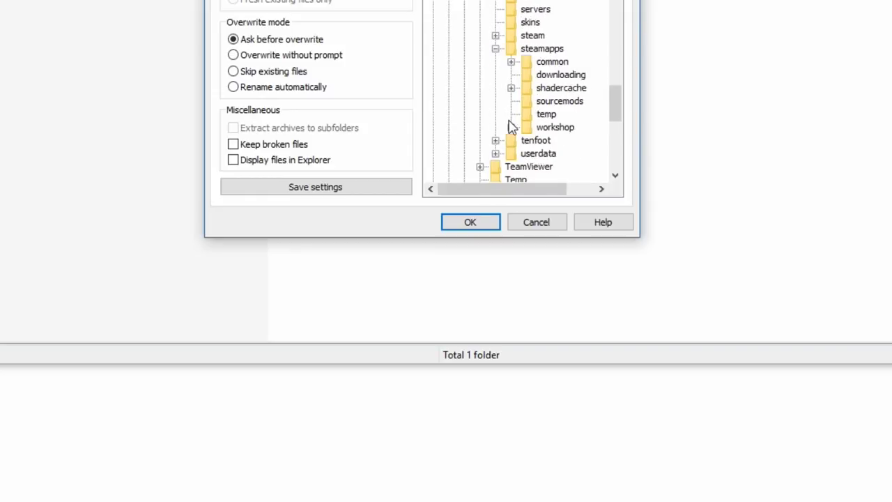
click(511, 61)
scroll(516, 68, down, 2)
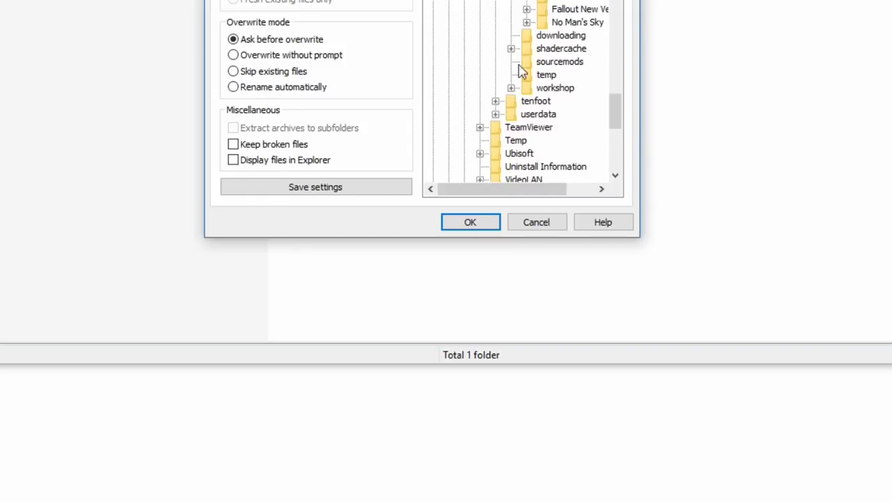
Set the destination to the Data folder inside Fallout New Vegas and extract the nvse folder there
click(526, 10)
click(564, 9)
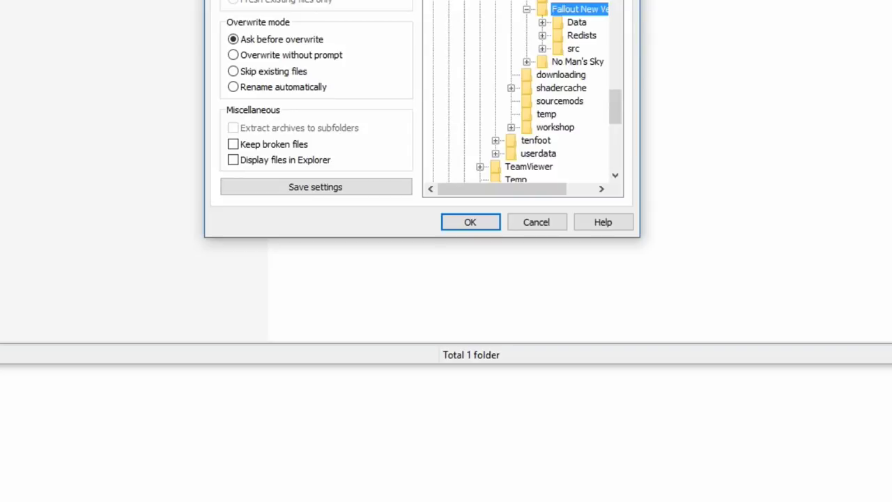
click(574, 23)
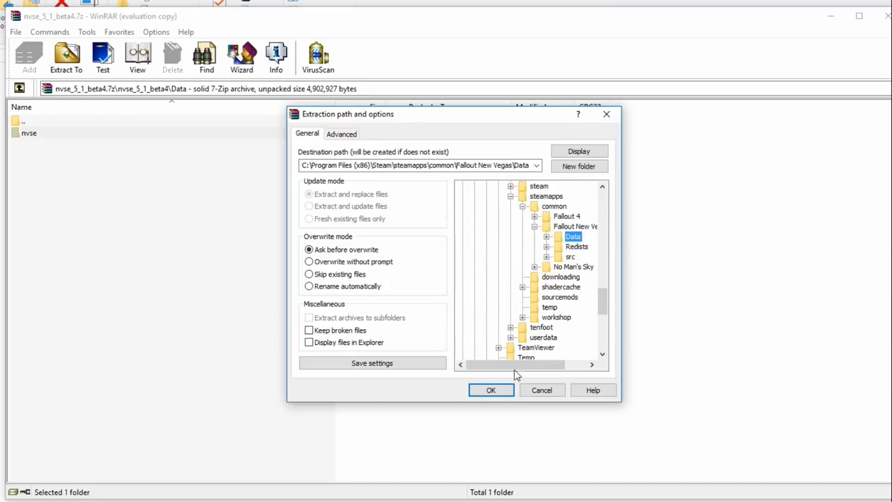
drag(516, 370, 543, 367)
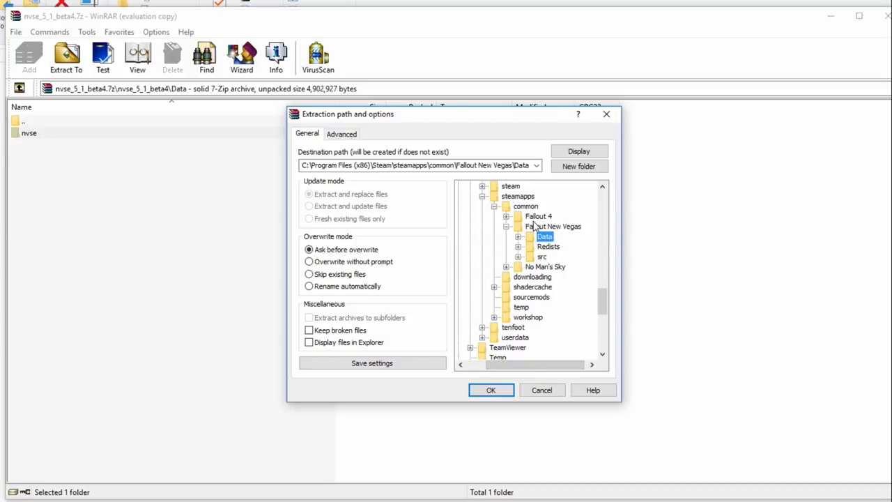
click(492, 391)
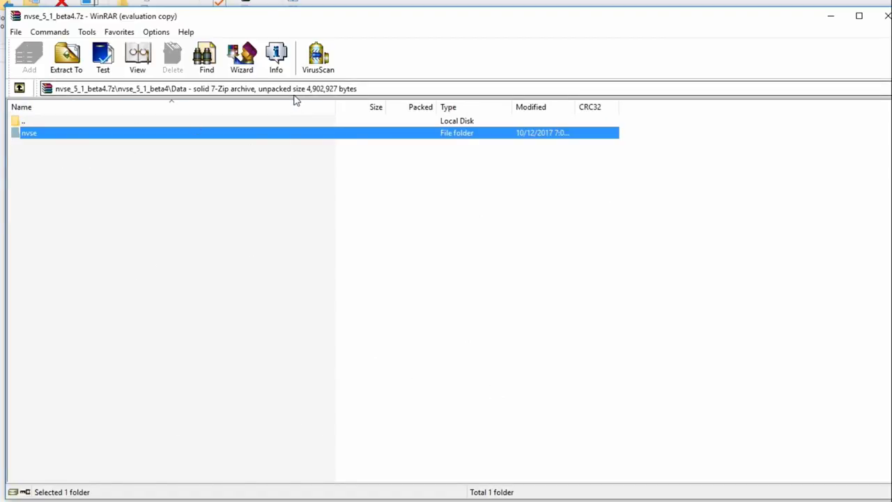
Check in File Explorer that the extracted files are in Fallout New Vegas and the nvse folder is in its Data folder
mouse_move(217, 493)
click(177, 444)
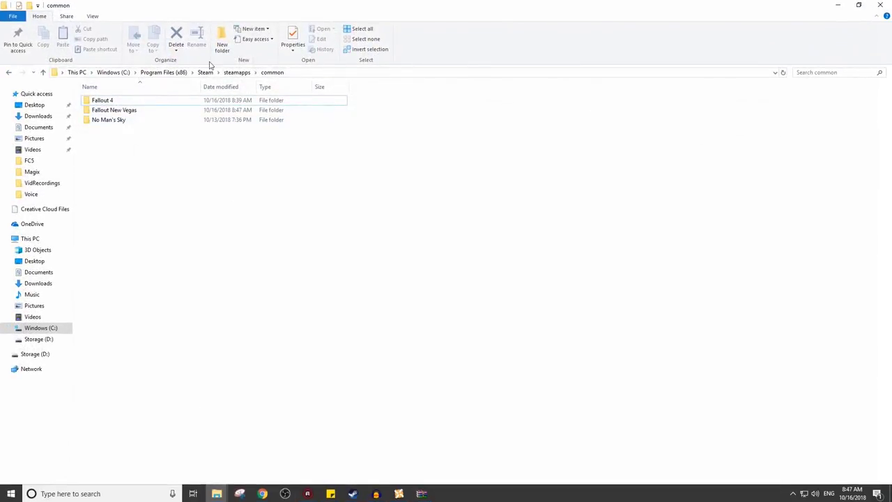
double_click(100, 110)
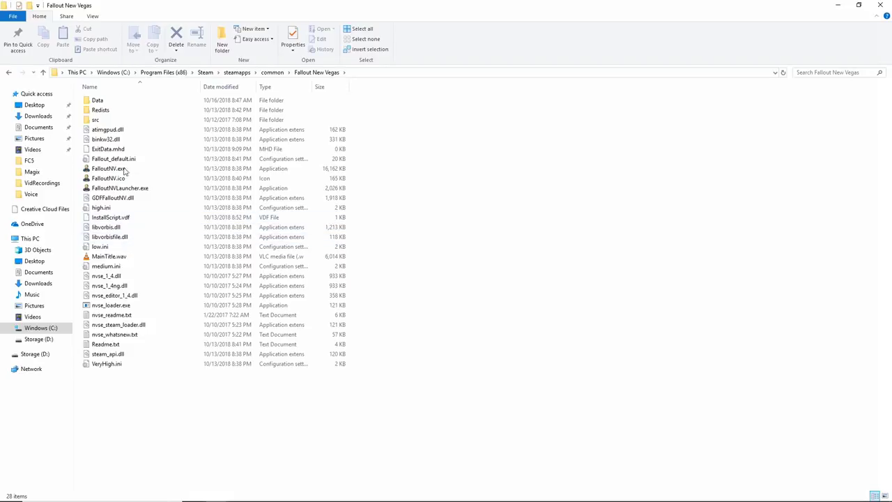
drag(111, 364, 133, 400)
click(133, 400)
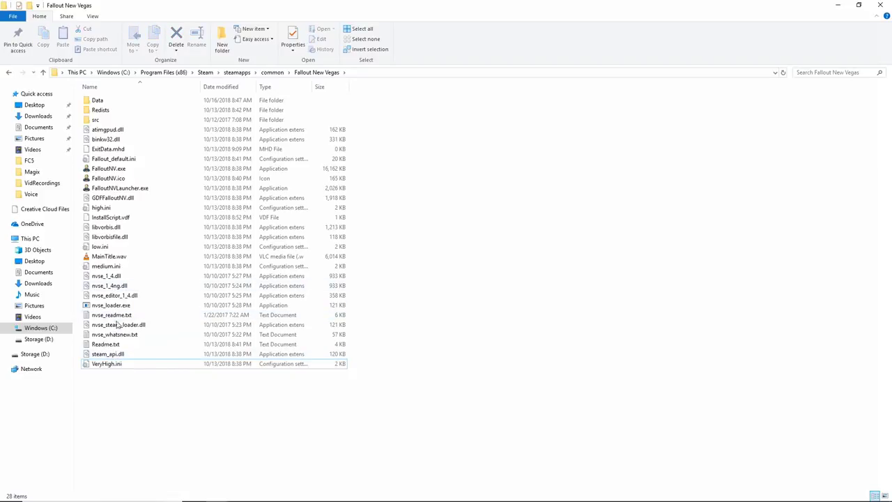
double_click(110, 101)
double_click(97, 111)
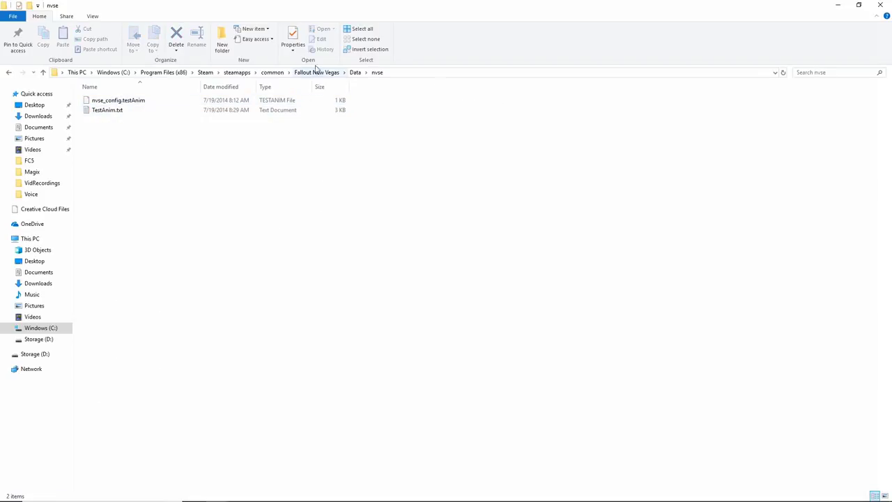
click(354, 73)
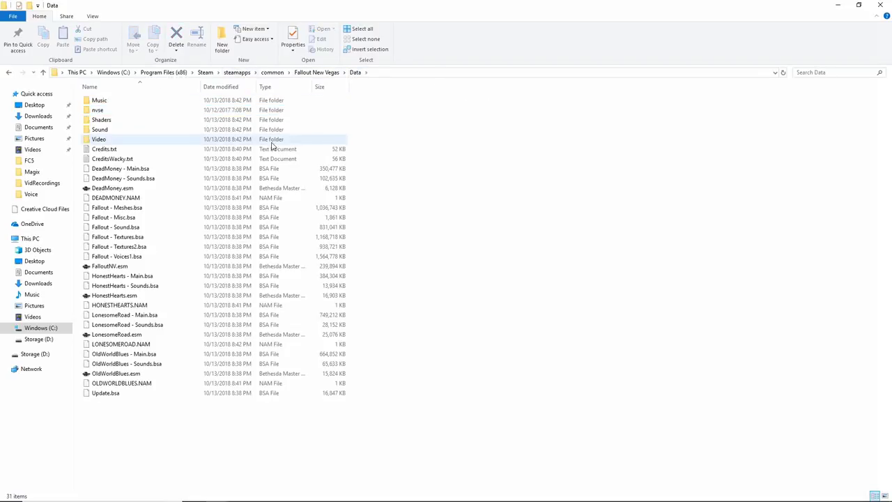
Delete nvse_5_1_beta4.7z from the Downloads folder and close the archive's WinRAR window
mouse_move(220, 490)
click(237, 461)
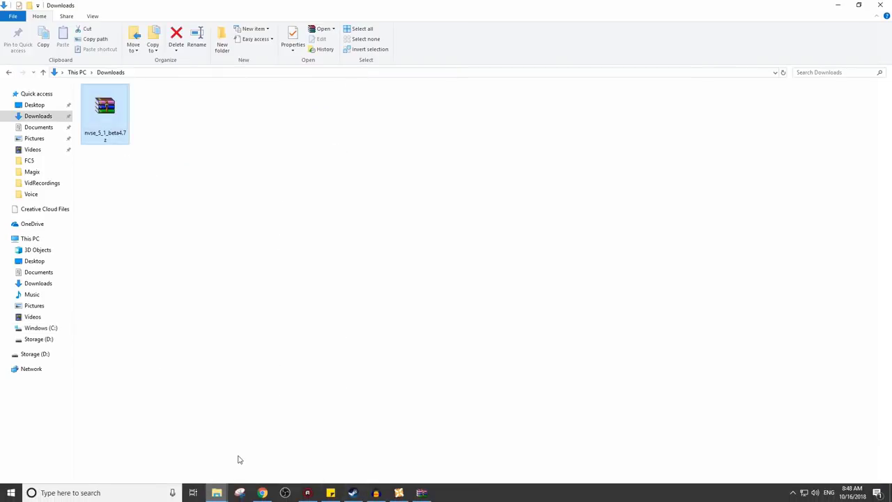
key(Delete)
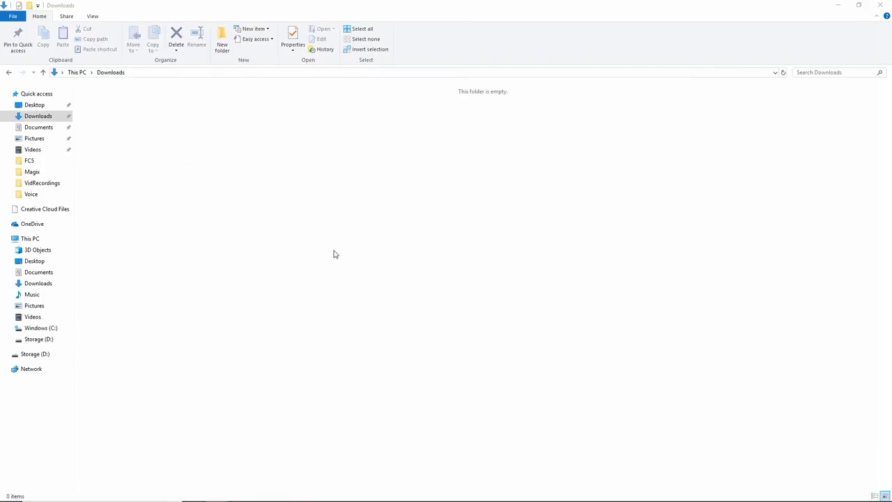
click(421, 495)
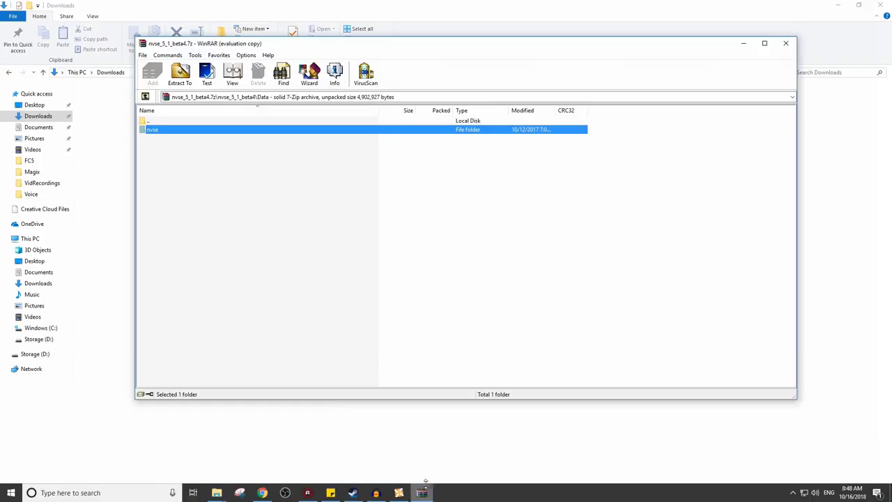
click(786, 43)
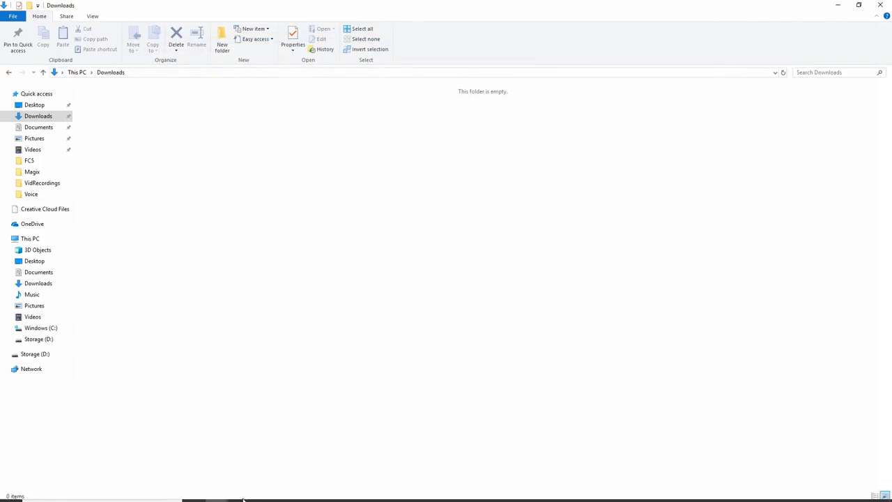
Switch to Steam and start Fallout: New Vegas to bring up its launcher
mouse_move(224, 495)
click(193, 456)
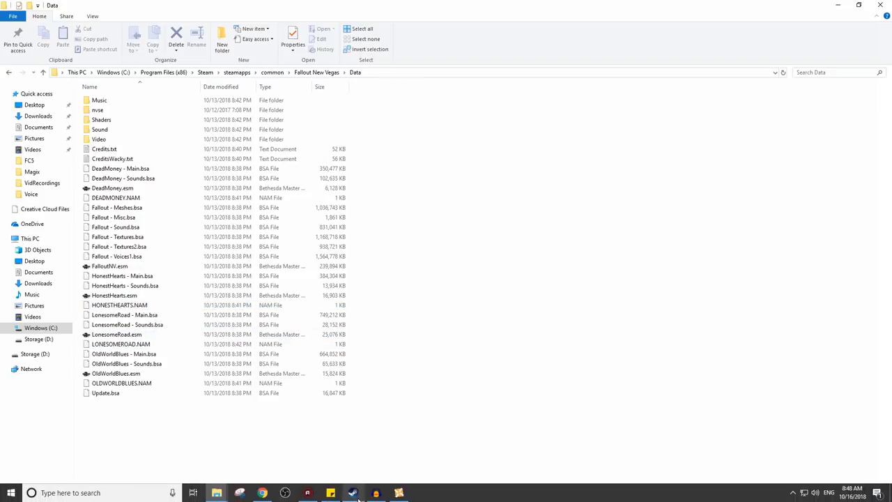
mouse_move(399, 493)
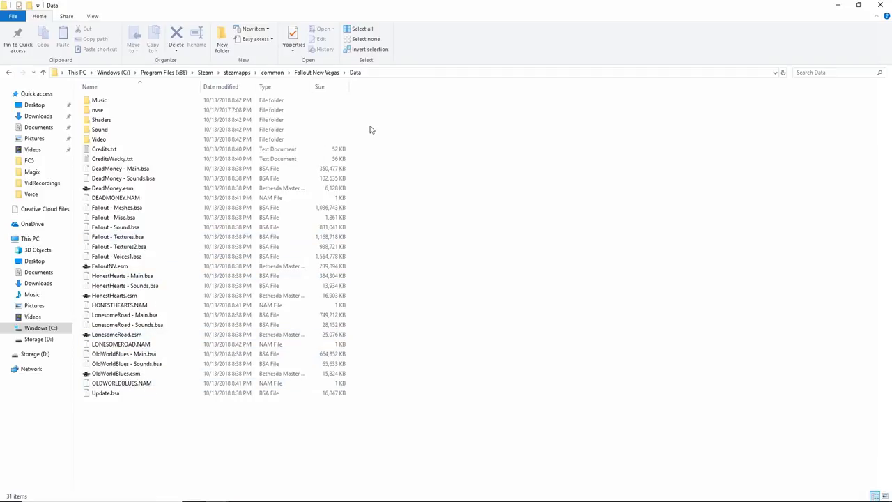
click(354, 493)
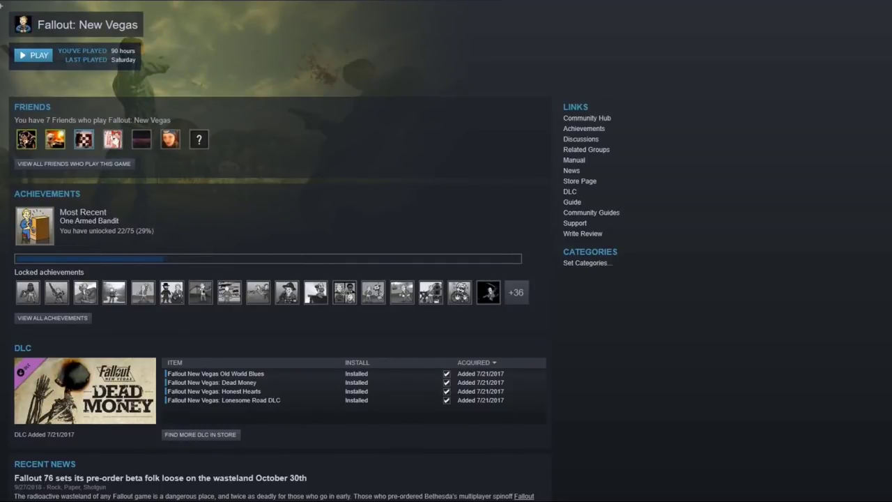
click(36, 56)
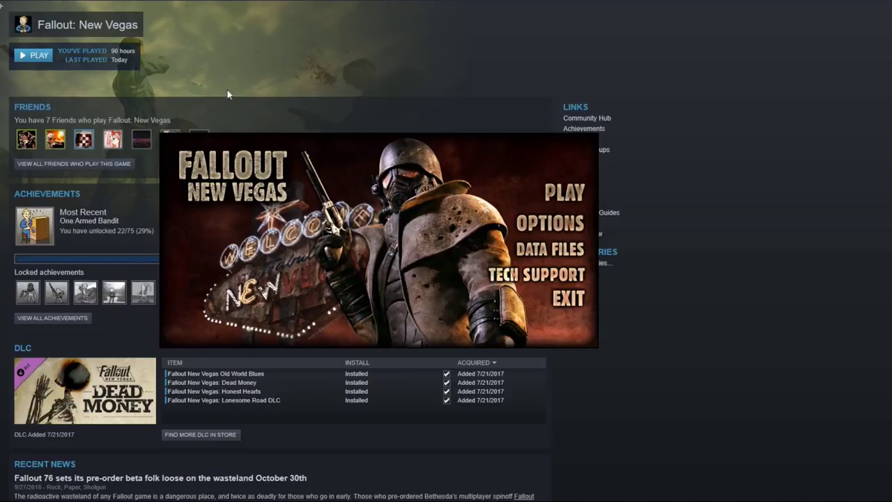
Review the launcher's graphics options and advanced detail settings, accept them, and exit the launcher
click(548, 224)
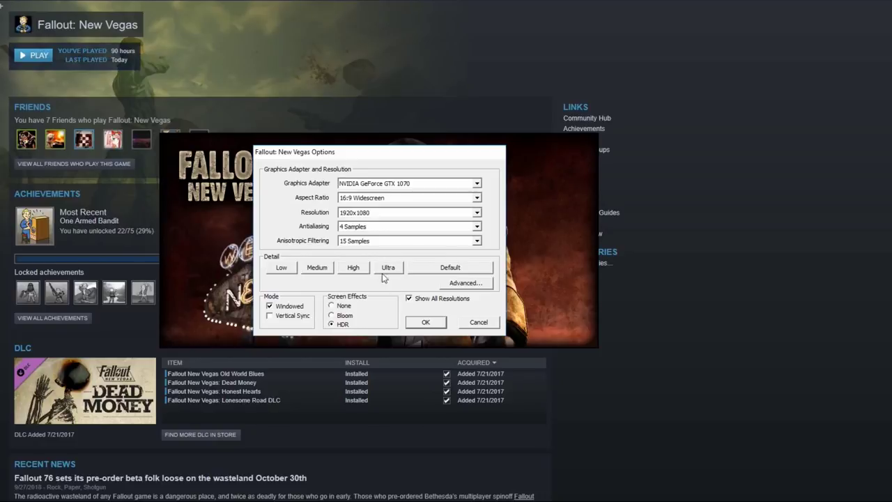
click(460, 283)
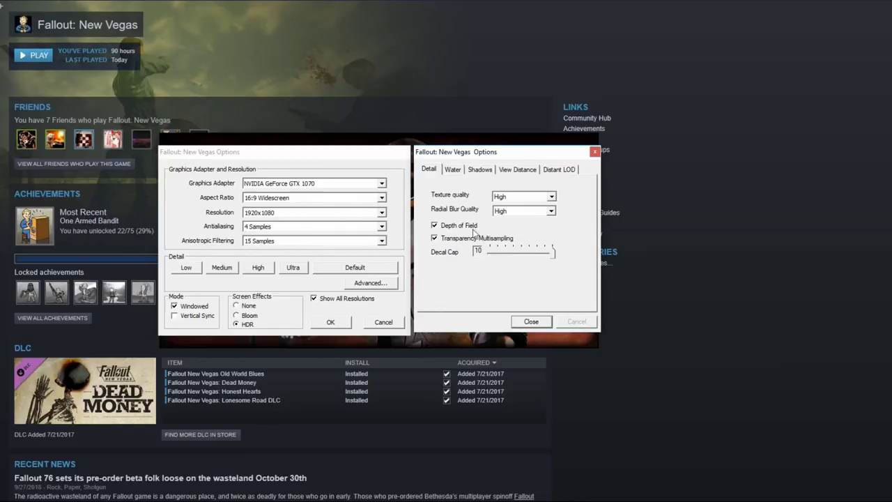
click(531, 323)
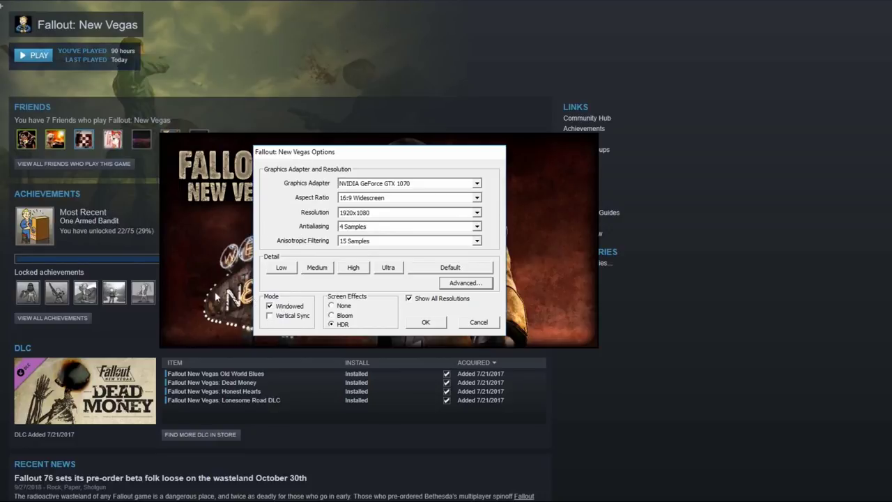
click(426, 322)
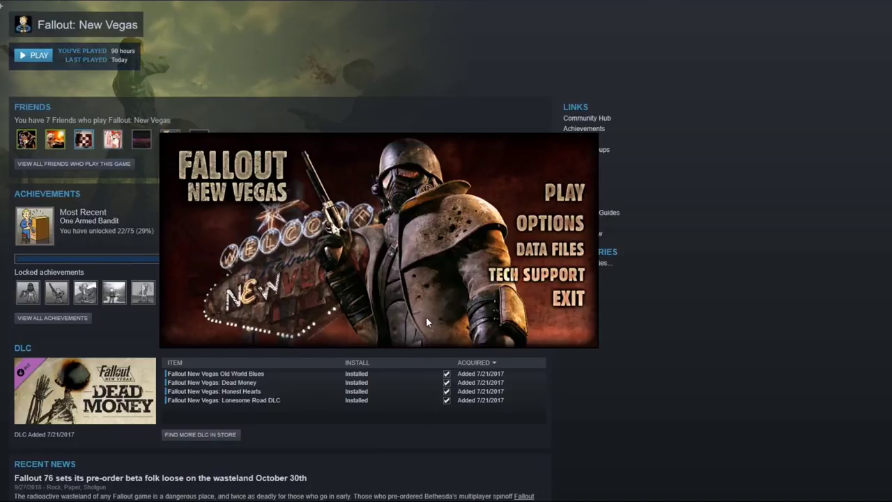
click(566, 300)
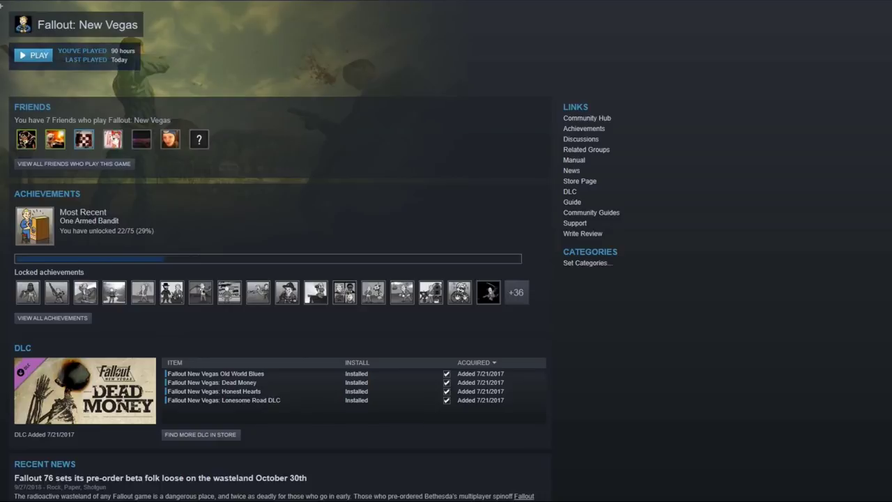
Switch to File Explorer, go up to the Fallout New Vegas folder, and run nvse_loader.exe to start the game
mouse_move(128, 484)
click(53, 474)
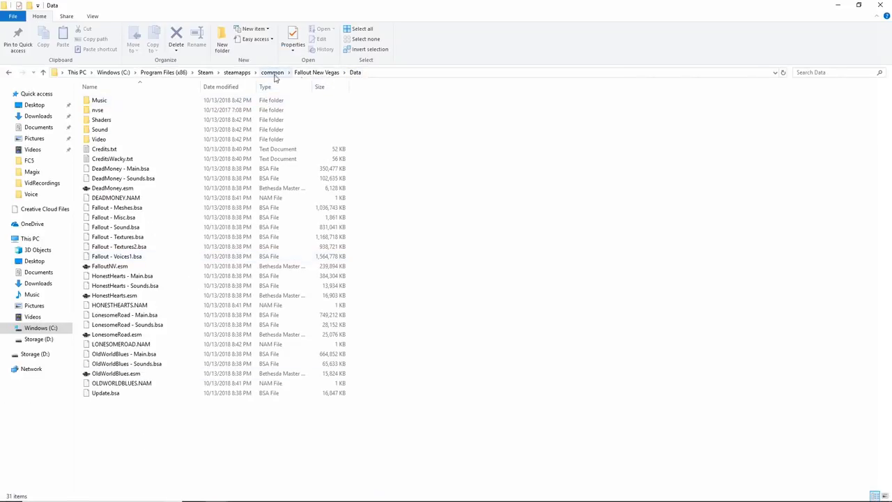
click(322, 72)
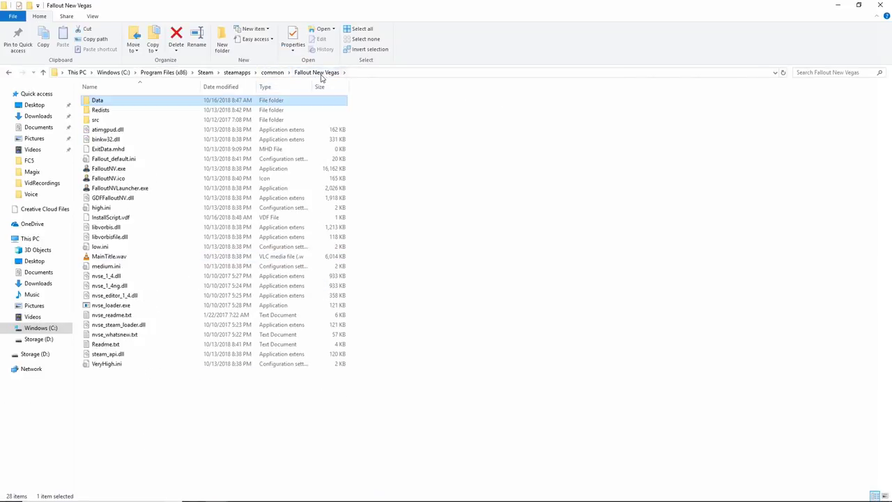
click(149, 306)
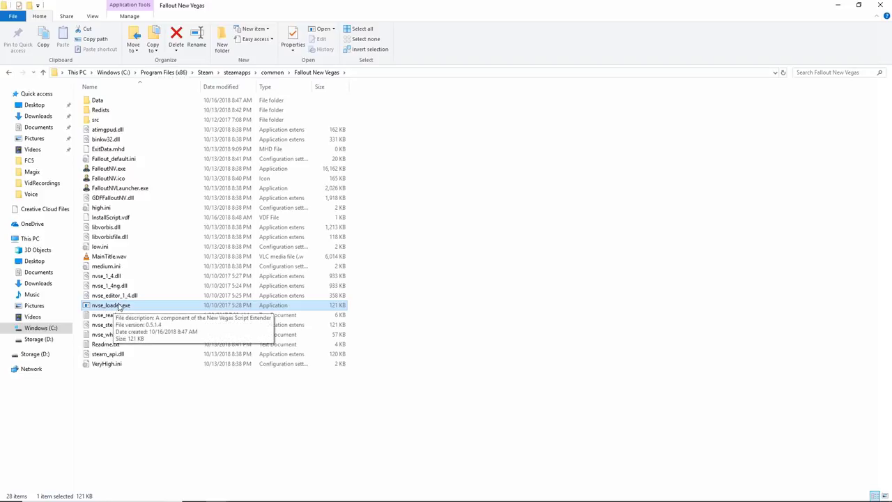
double_click(123, 307)
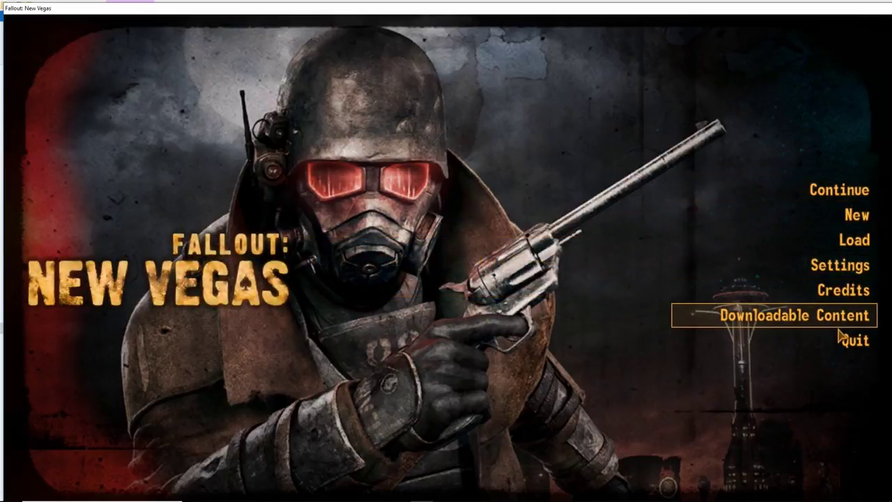
Quit the game from its main menu, confirm the exit, and clear the file selection in the game folder
click(862, 342)
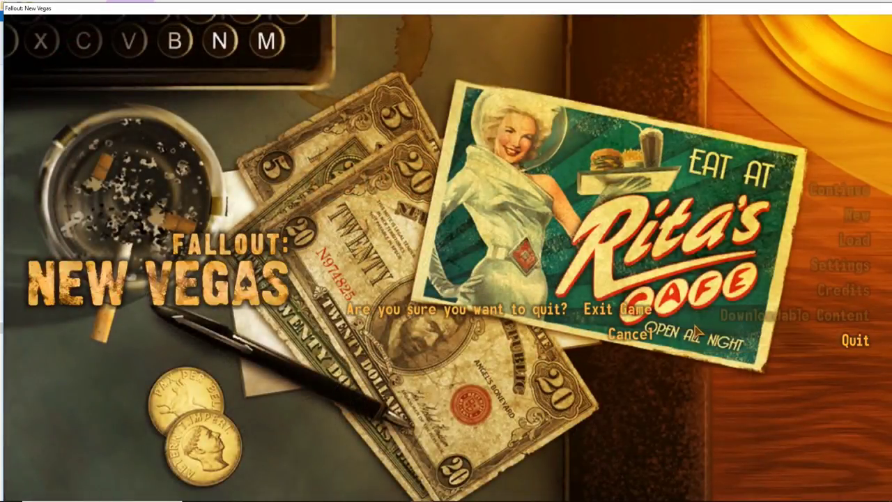
click(618, 309)
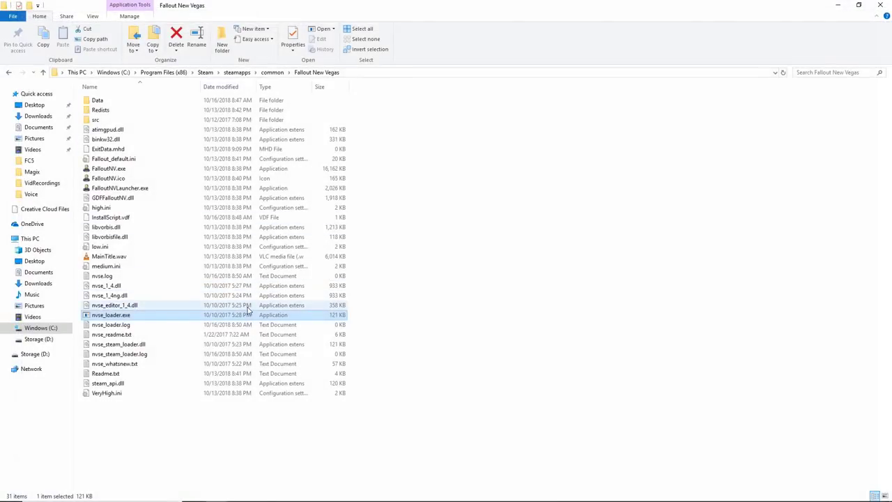
click(216, 422)
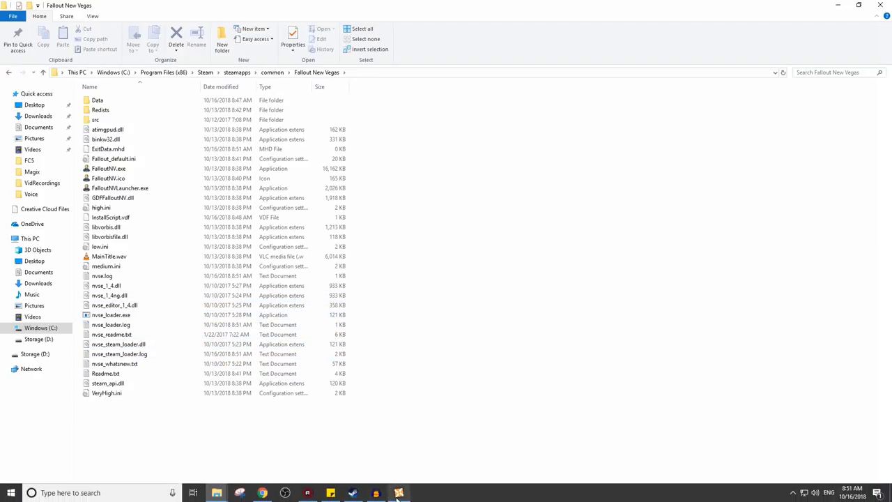
Switch to Nexus Mod Manager, restart it for Fallout: New Vegas, and allow it to make fallout.ini not read-only, remembering that choice
click(399, 493)
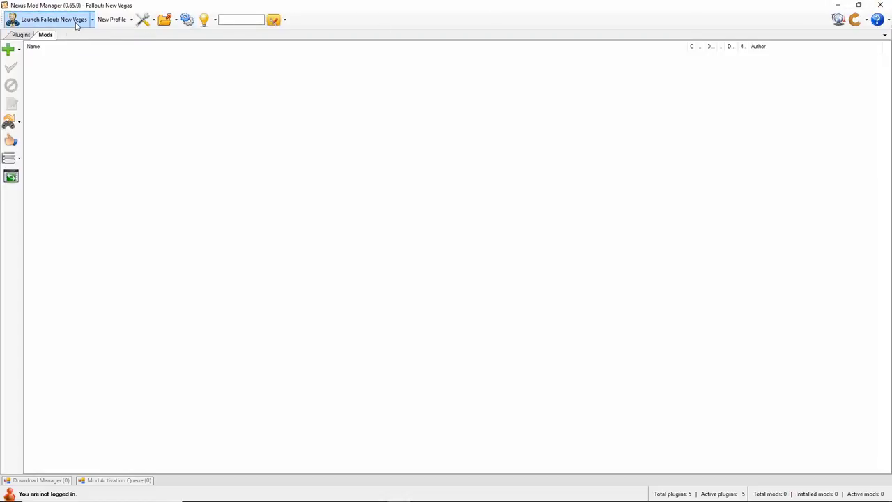
click(882, 5)
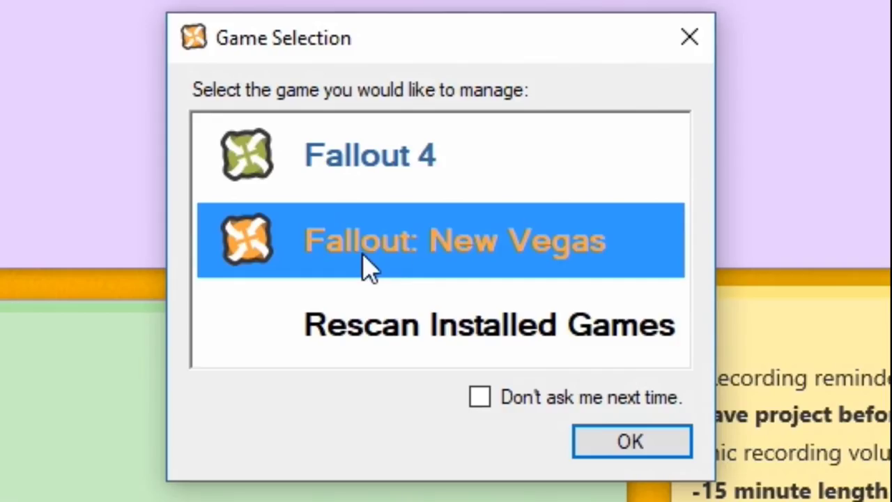
click(598, 450)
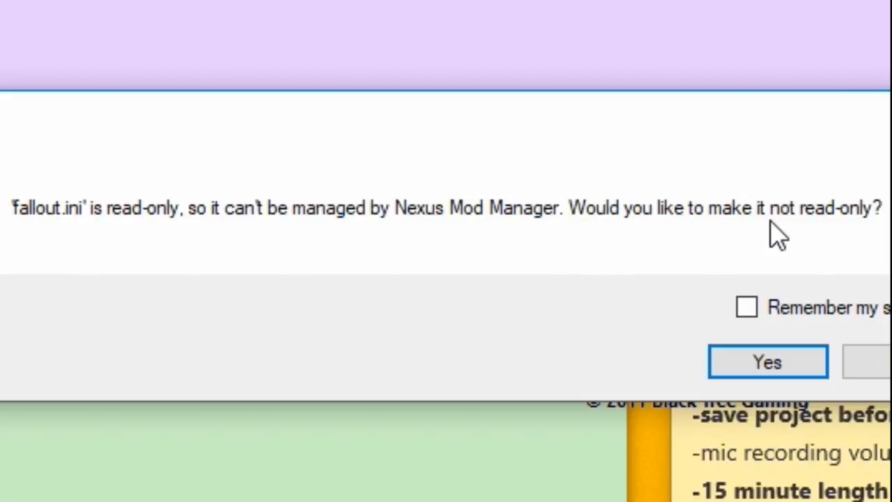
click(748, 307)
click(725, 369)
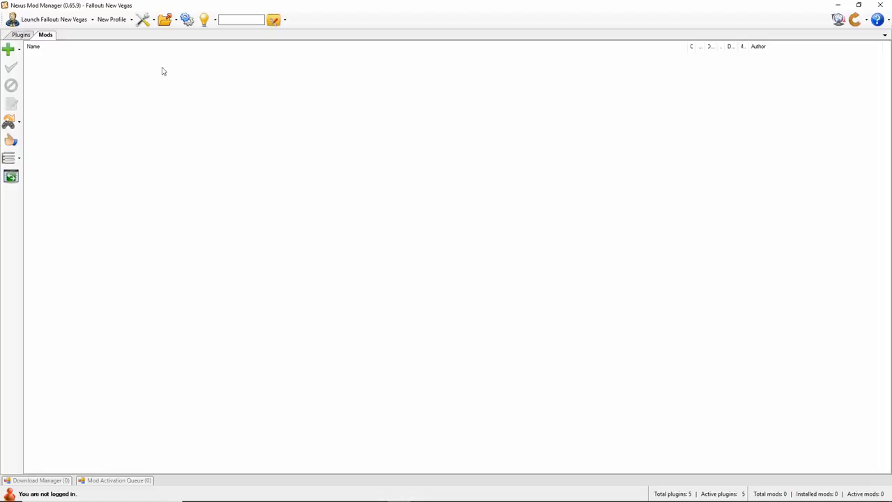
Start the game through Nexus Mod Manager with its Launch NVSE option
click(93, 19)
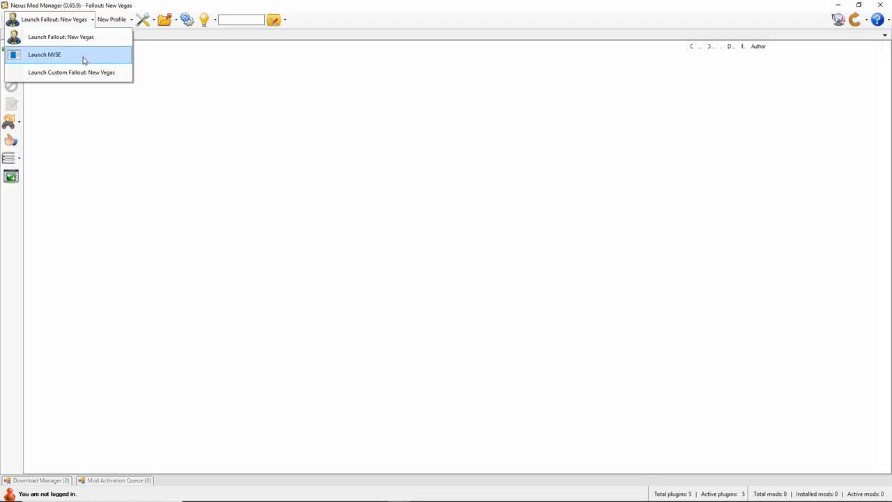
click(93, 37)
click(93, 21)
click(70, 58)
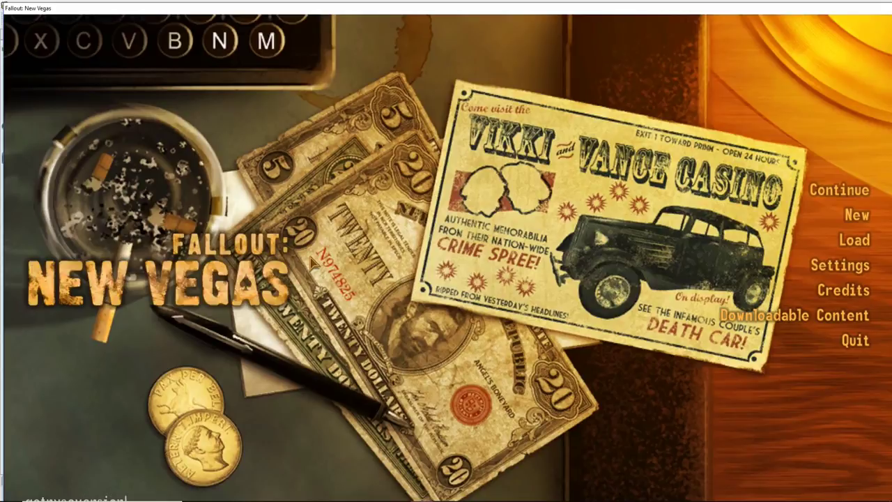
Check the script extender with the getnvseversion console command, cancel the quit prompt, and close the console
key(Return)
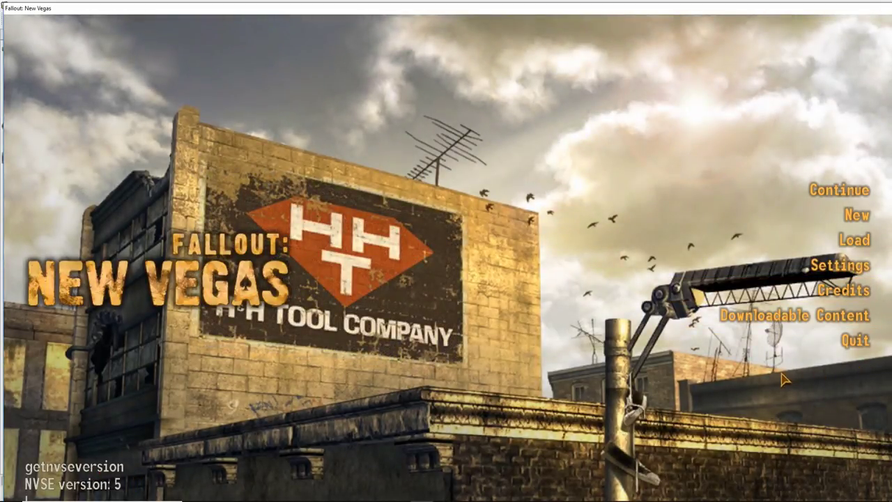
click(856, 340)
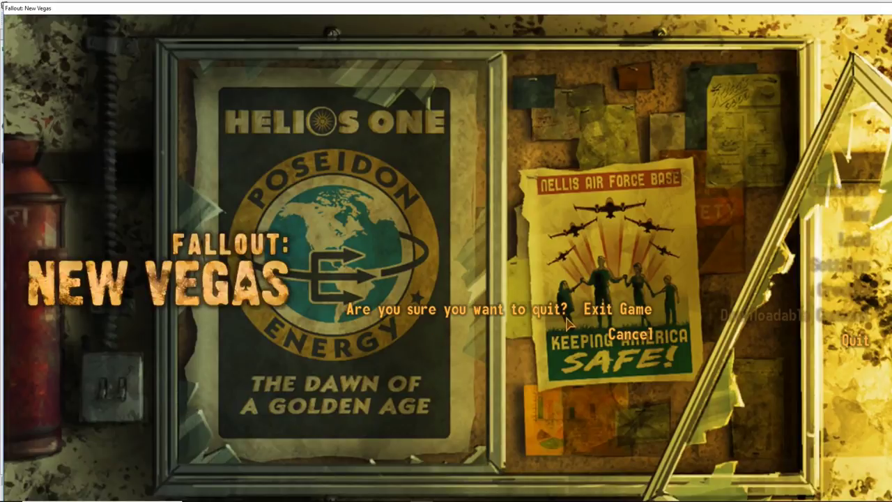
click(617, 336)
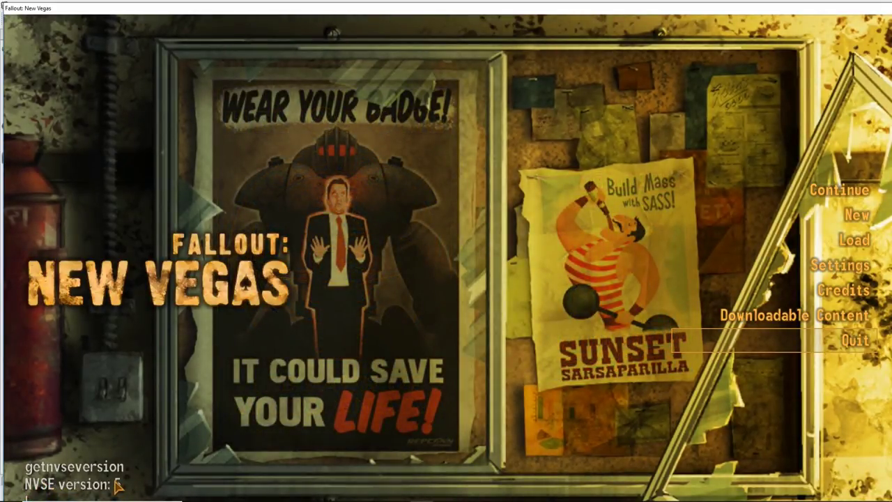
key(grave)
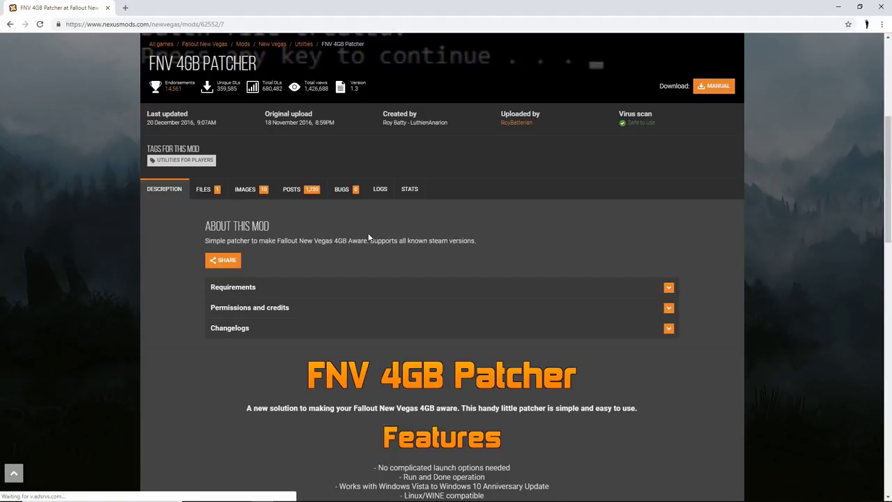
Examine the FNV 4GB Patcher mod page, including its description, features, requirements and installation notes
scroll(368, 237, down, 7)
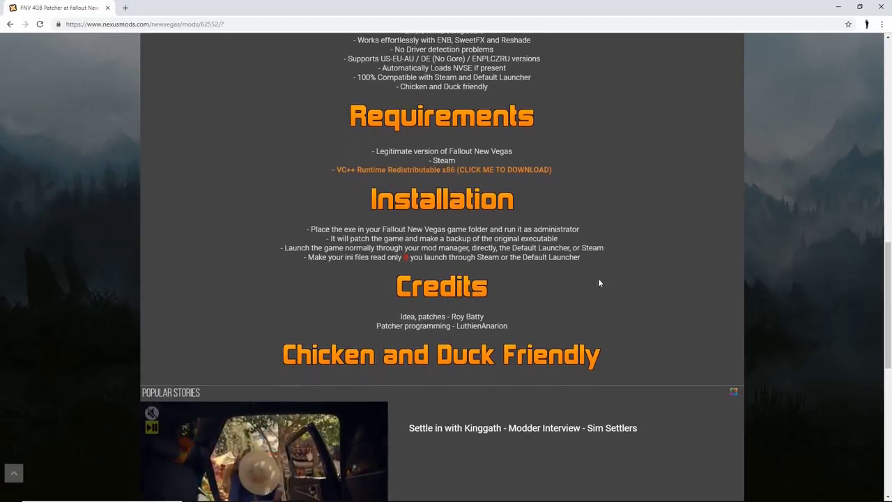
scroll(586, 244, down, 1)
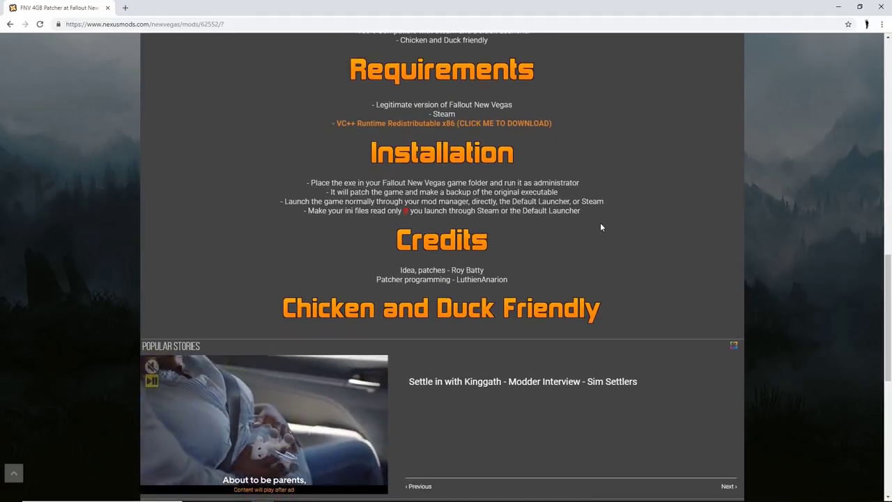
scroll(600, 226, up, 3)
scroll(564, 357, up, 3)
scroll(566, 354, down, 2)
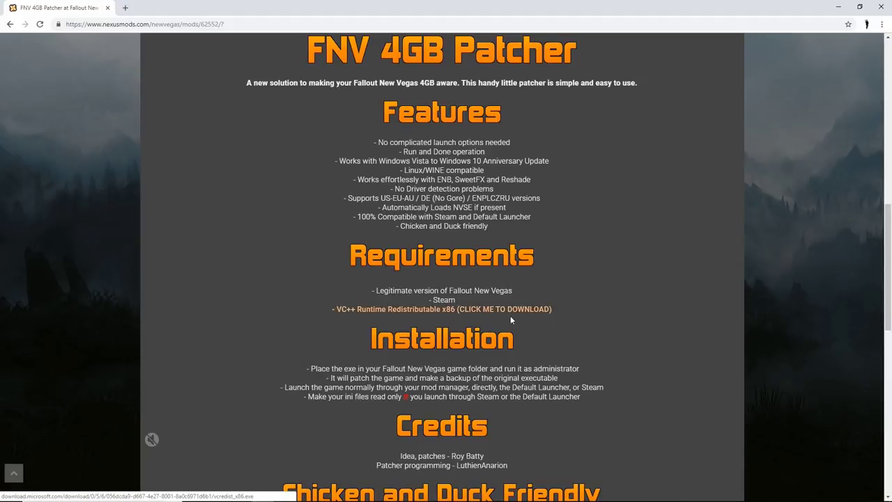
scroll(551, 338, up, 2)
scroll(570, 382, up, 3)
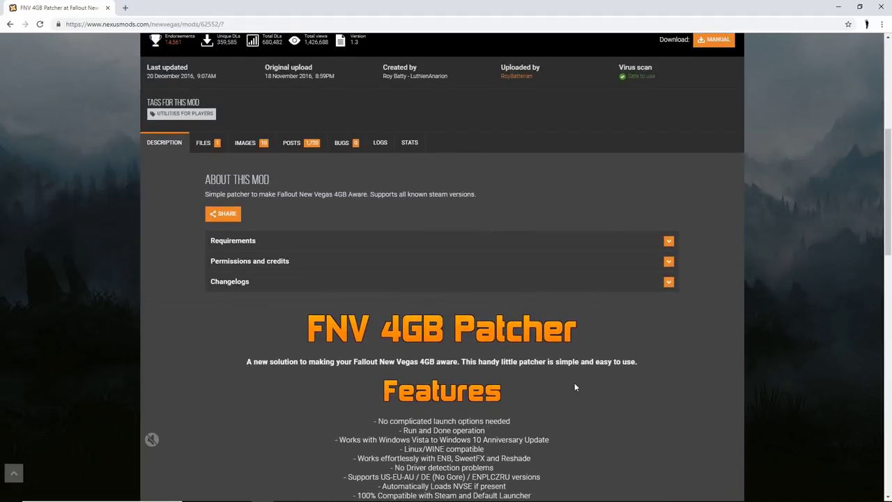
scroll(497, 238, up, 1)
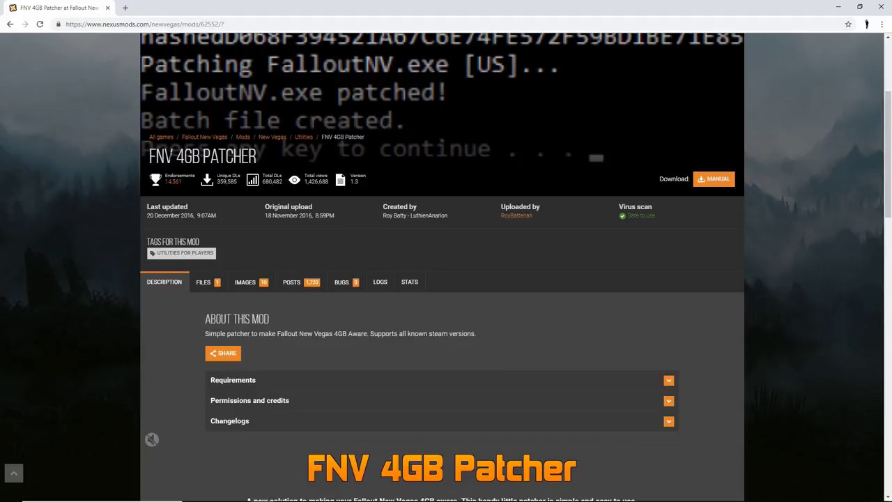
scroll(461, 347, down, 1)
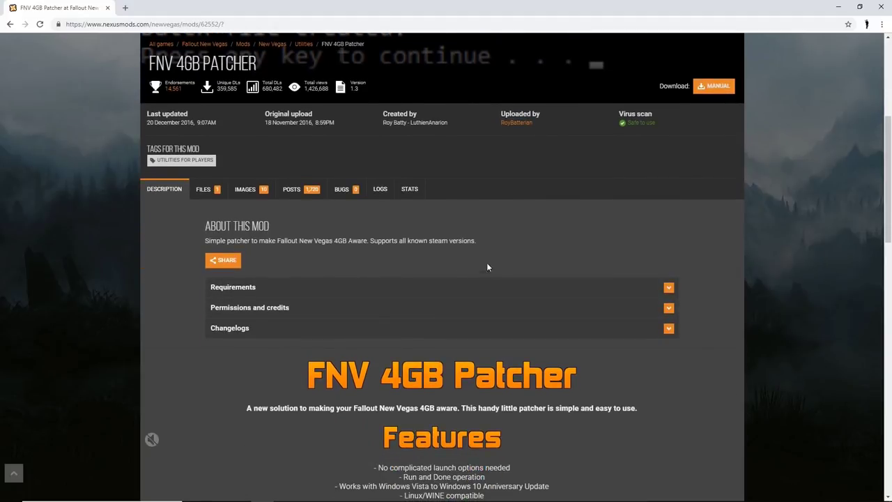
scroll(616, 279, down, 1)
scroll(530, 286, up, 1)
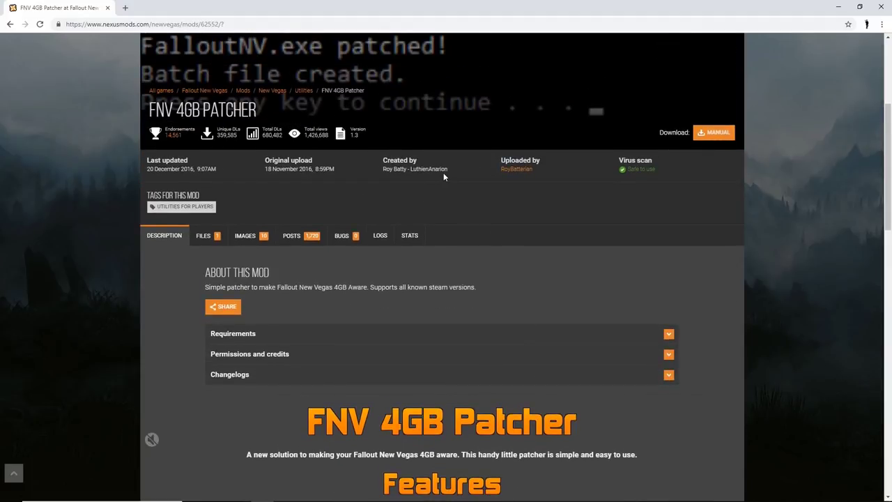
scroll(538, 271, down, 1)
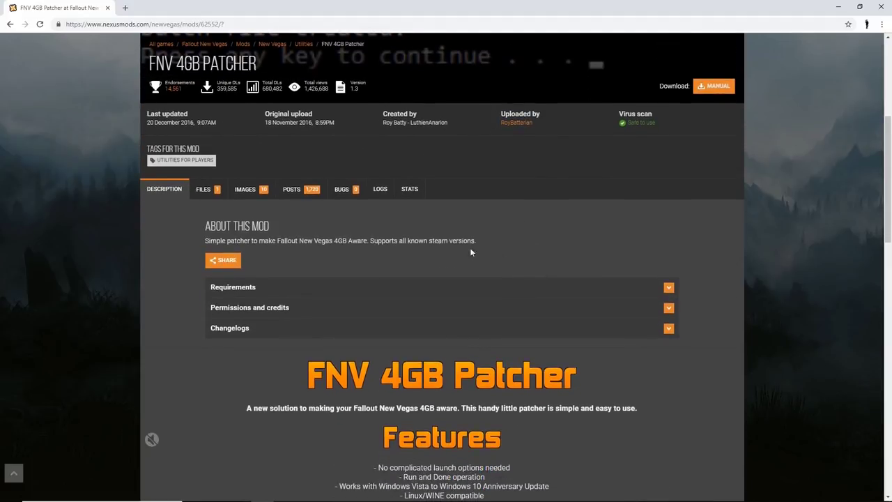
Download the VC++ Runtime Redistributable x86 from the Requirements section of the FNV 4GB Patcher page
scroll(480, 277, down, 3)
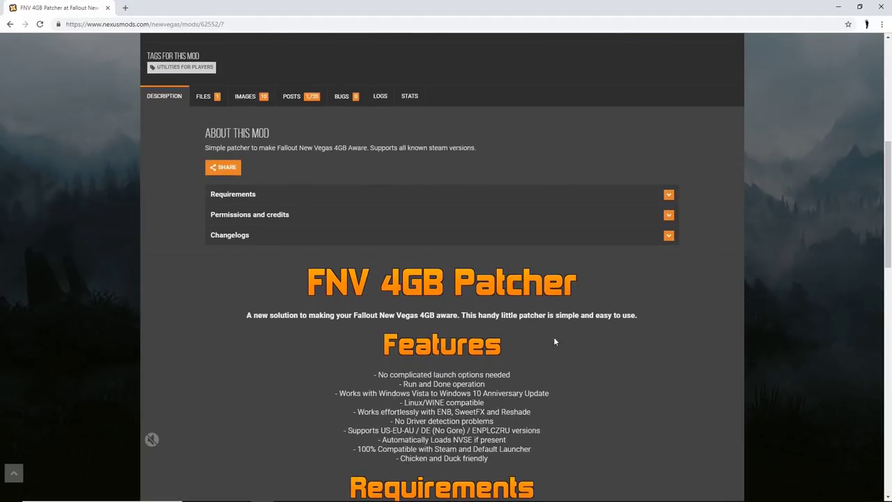
scroll(418, 285, up, 1)
scroll(534, 348, down, 2)
scroll(457, 314, down, 3)
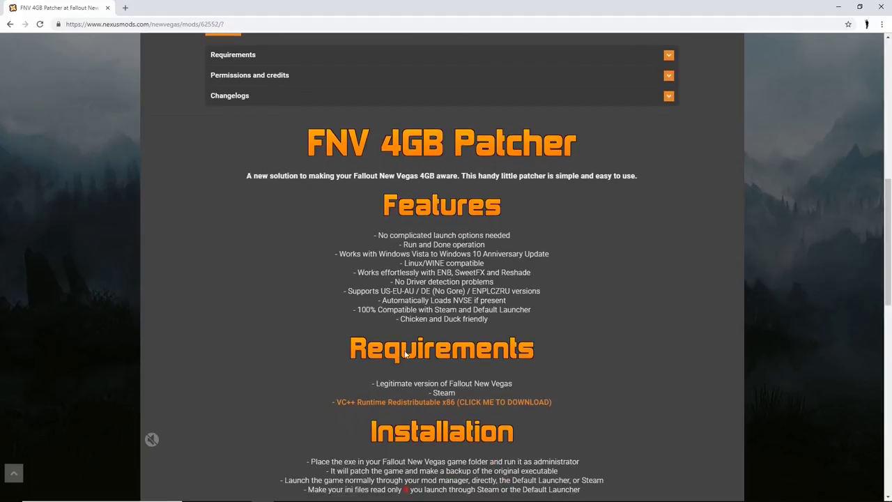
scroll(457, 349, up, 1)
scroll(376, 212, down, 3)
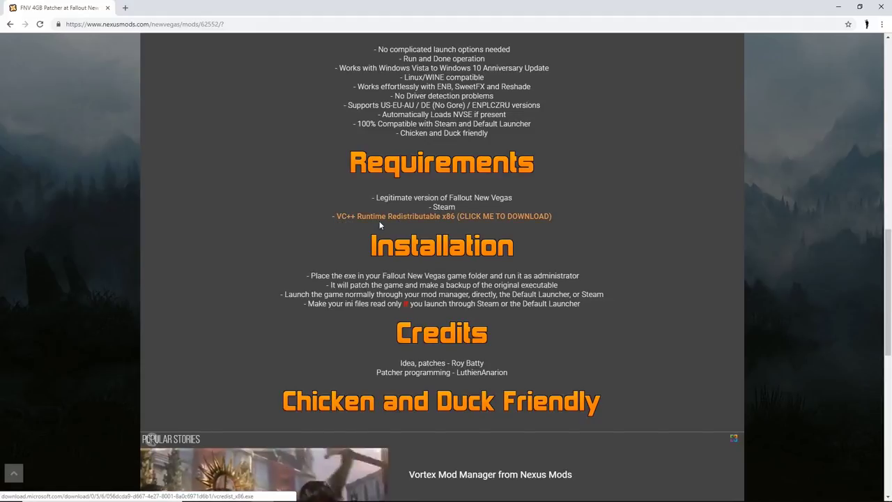
click(477, 220)
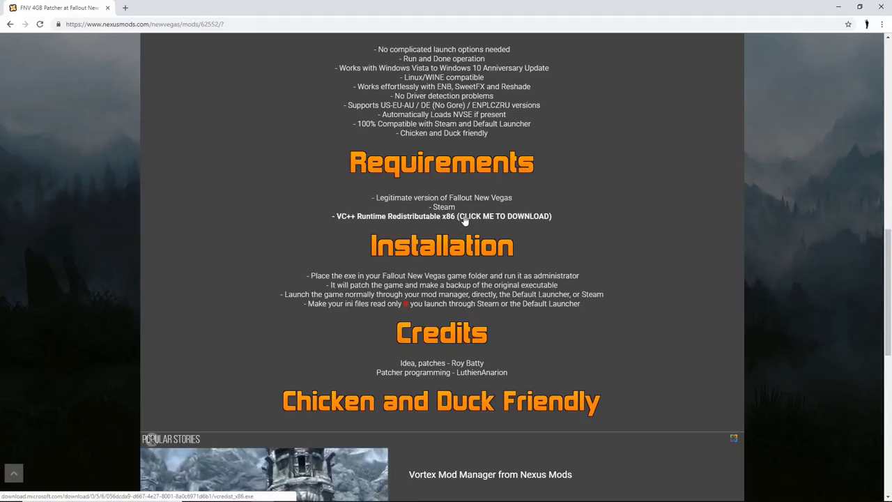
click(464, 220)
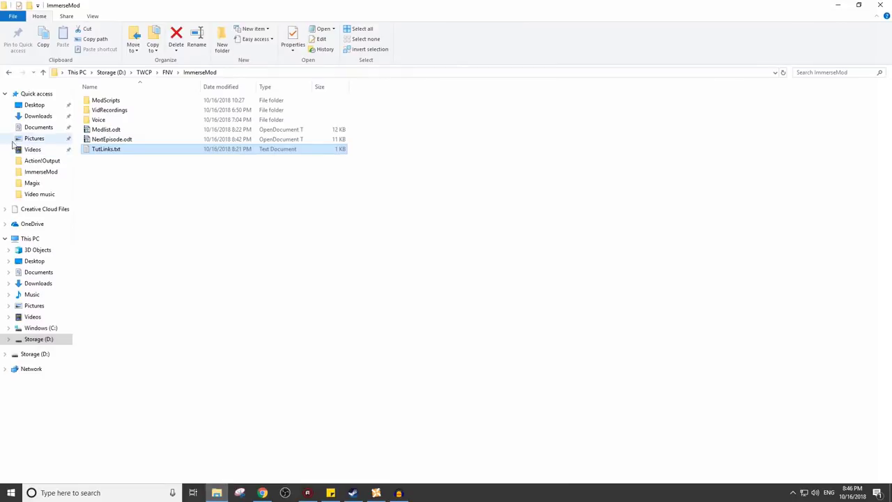
Run vcredist_x86.exe from the Downloads folder, agree to the license terms, and start the installation, allowing it to change the device
click(37, 116)
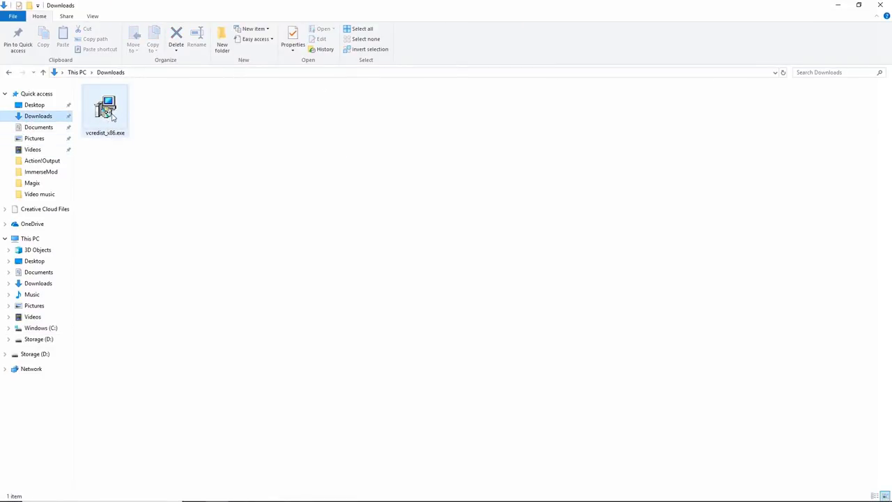
double_click(111, 117)
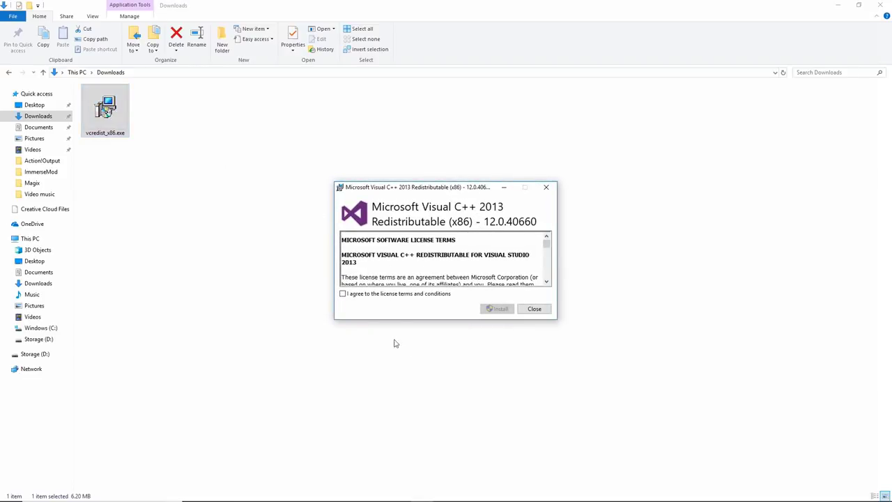
click(510, 313)
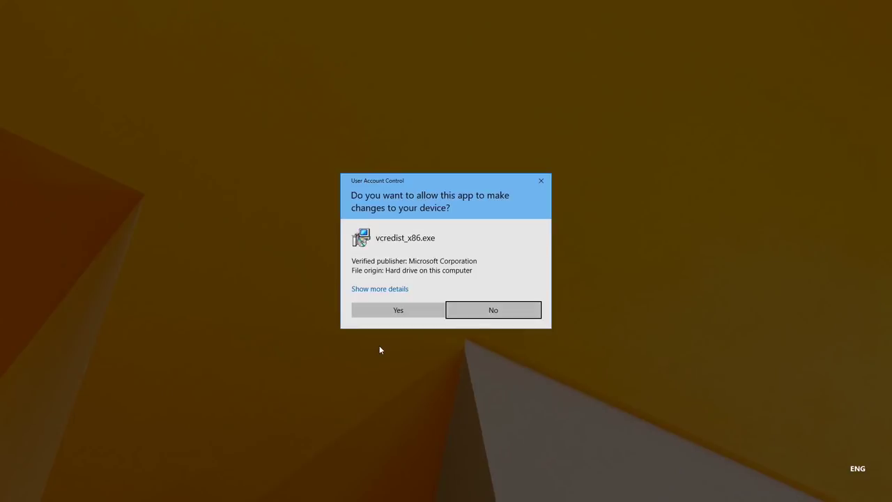
click(411, 311)
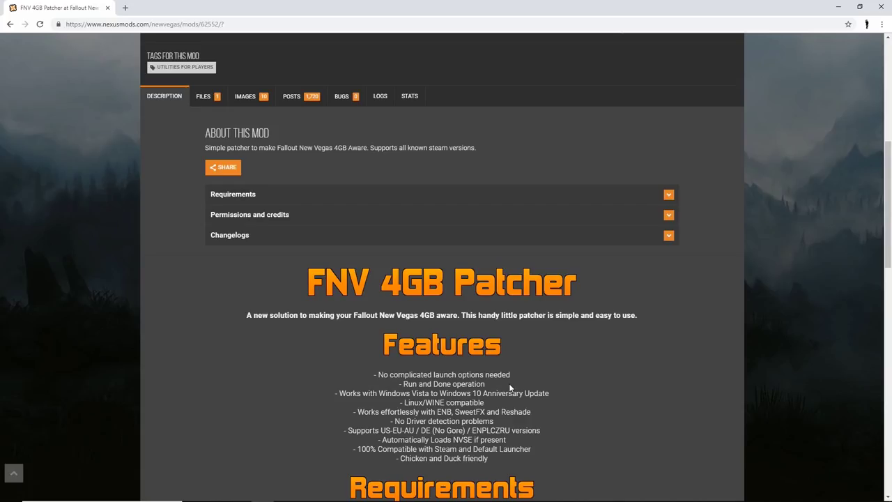
Review the FNV 4GB Patcher page's features, requirements and installation instructions for patching the game
scroll(446, 279, down, 1)
scroll(446, 278, down, 1)
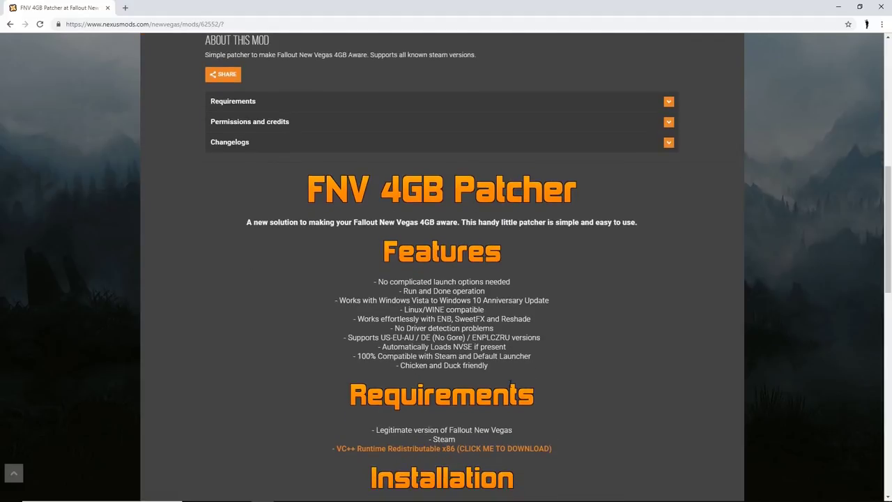
scroll(511, 352, down, 1)
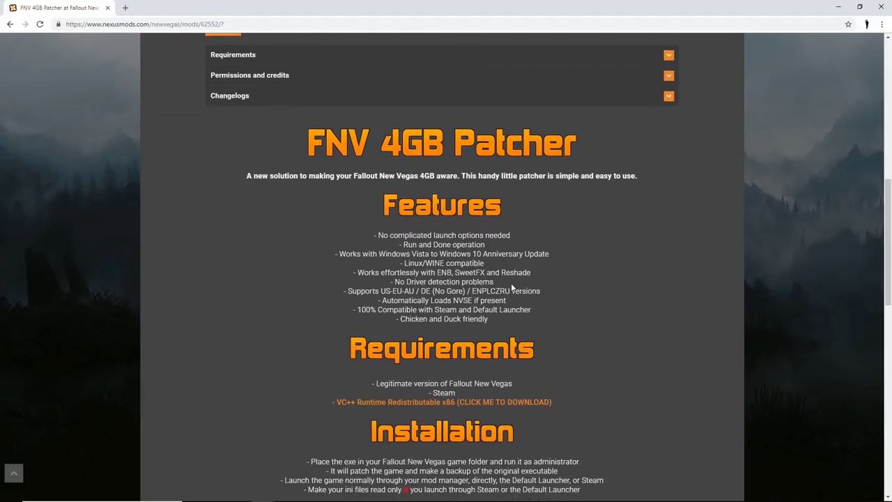
scroll(512, 287, down, 2)
scroll(517, 212, up, 6)
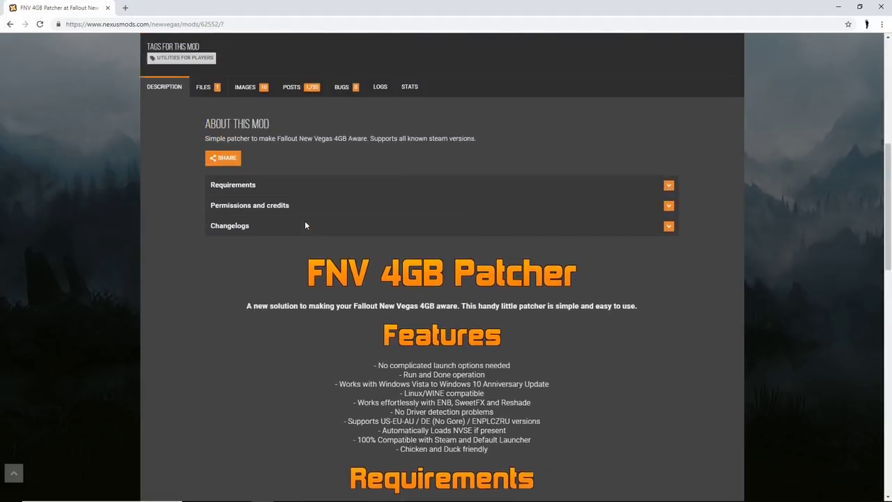
scroll(463, 250, down, 3)
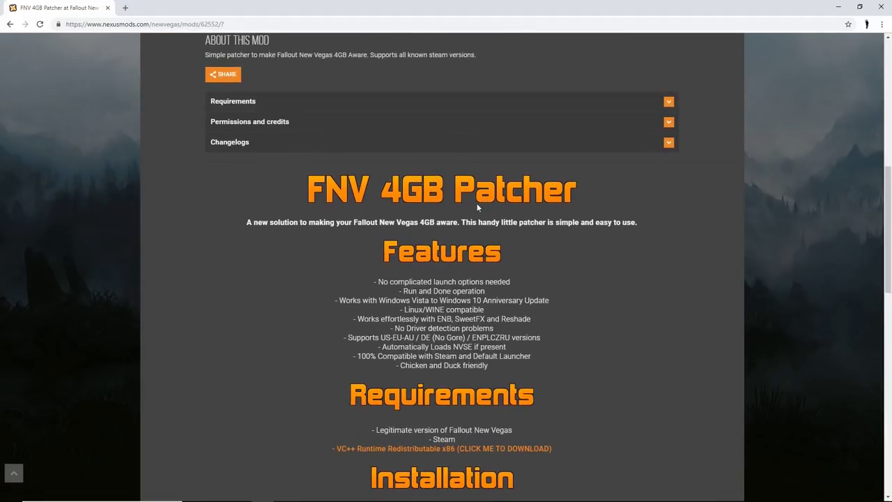
scroll(465, 271, up, 3)
scroll(427, 84, down, 5)
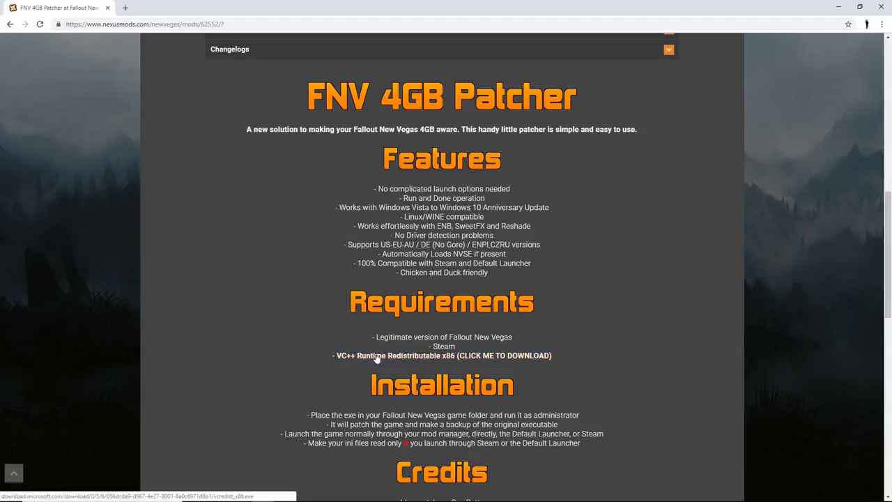
scroll(418, 366, down, 1)
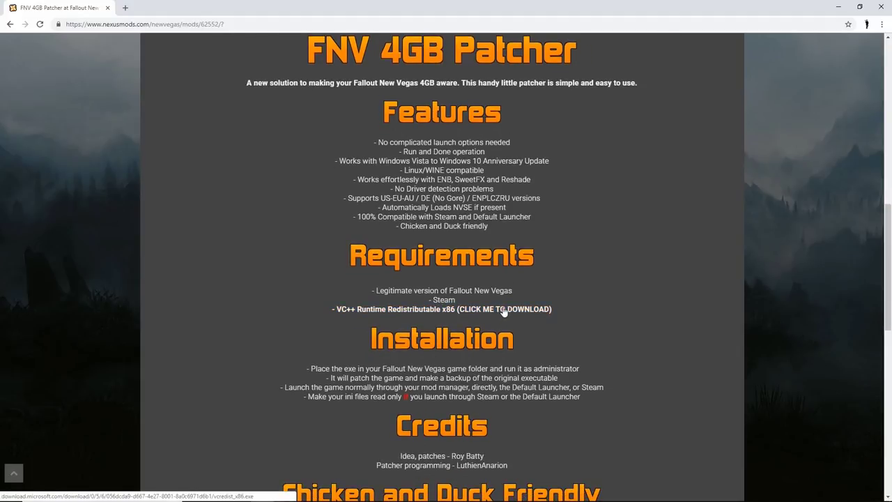
scroll(470, 320, down, 1)
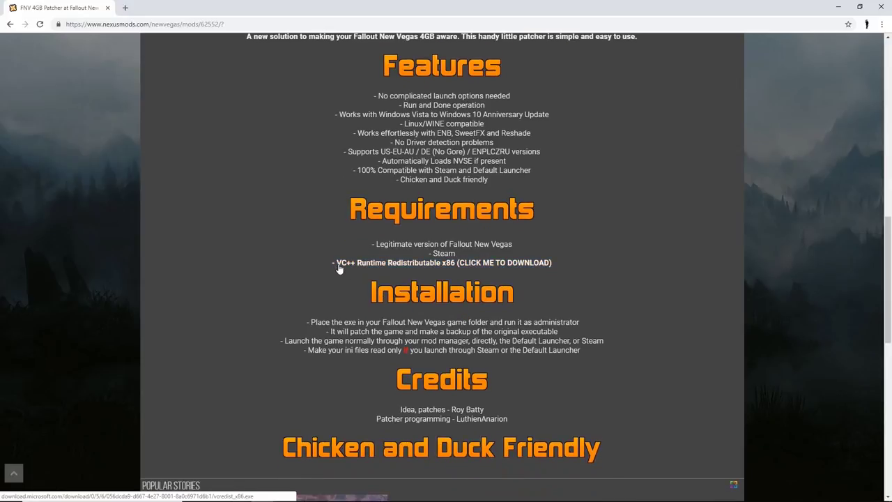
scroll(428, 262, down, 1)
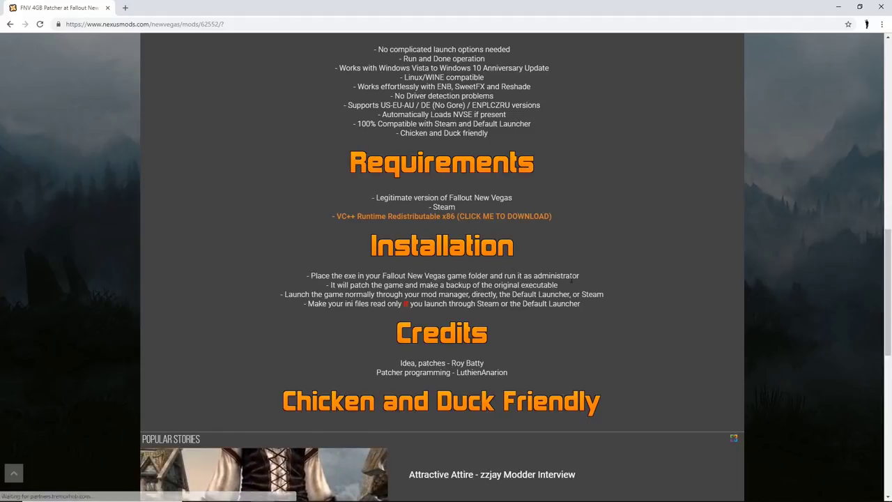
Log in to Nexus Mods and manually download the FNV 4GB Patch main file, version 1.3
scroll(511, 272, up, 6)
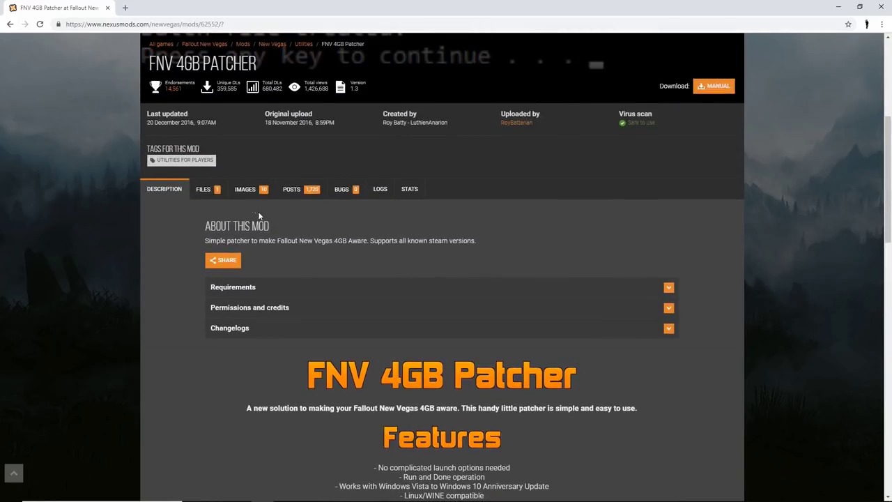
click(216, 193)
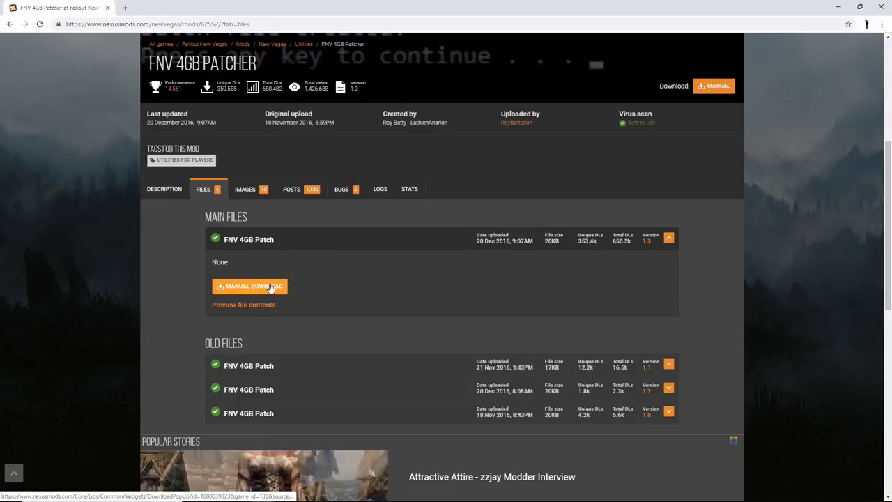
click(253, 287)
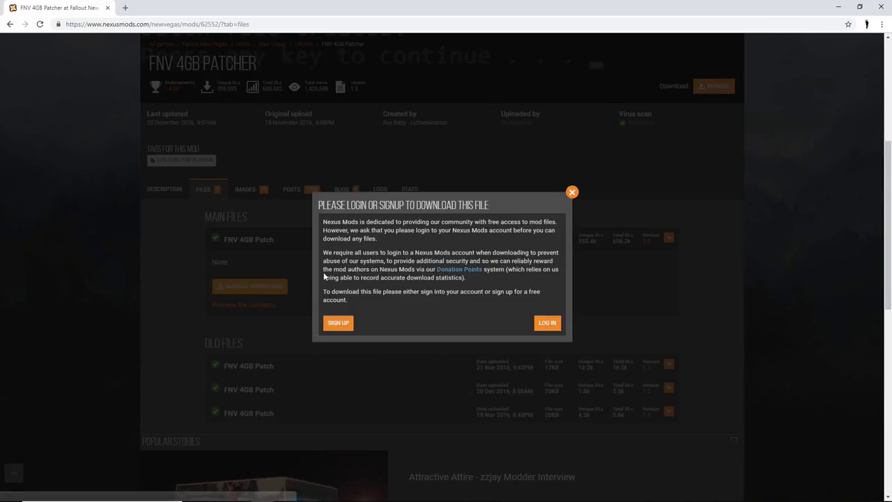
click(548, 322)
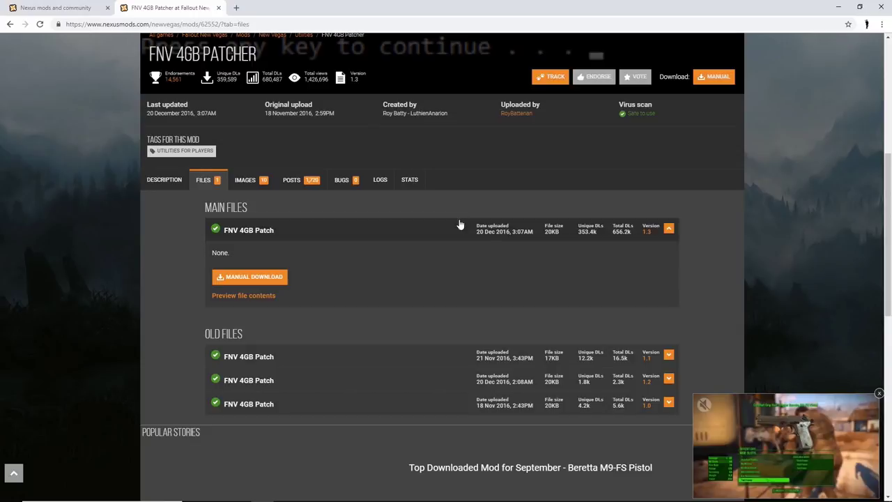
scroll(266, 268, down, 2)
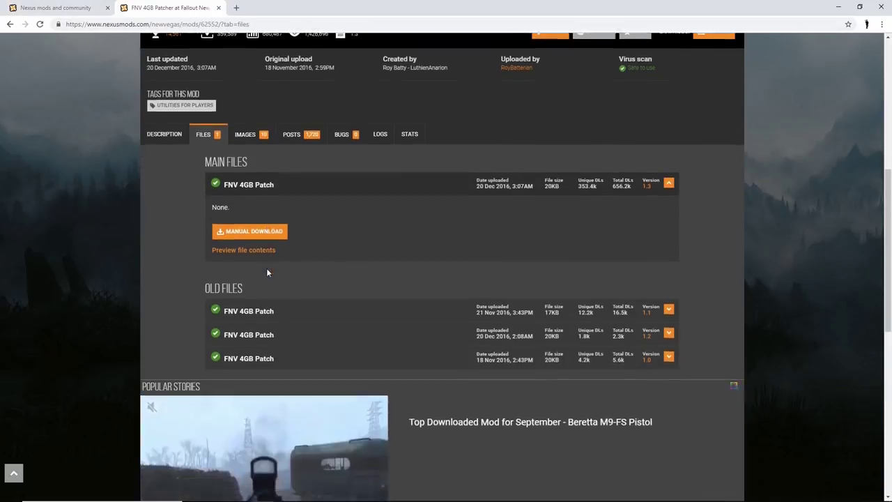
scroll(279, 192, up, 1)
click(272, 232)
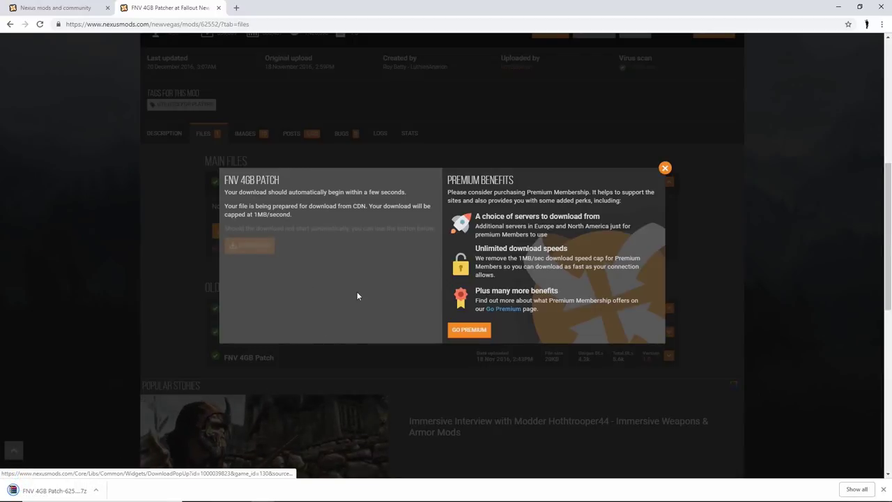
Delete vcredist_x86.exe from the Downloads folder
click(216, 492)
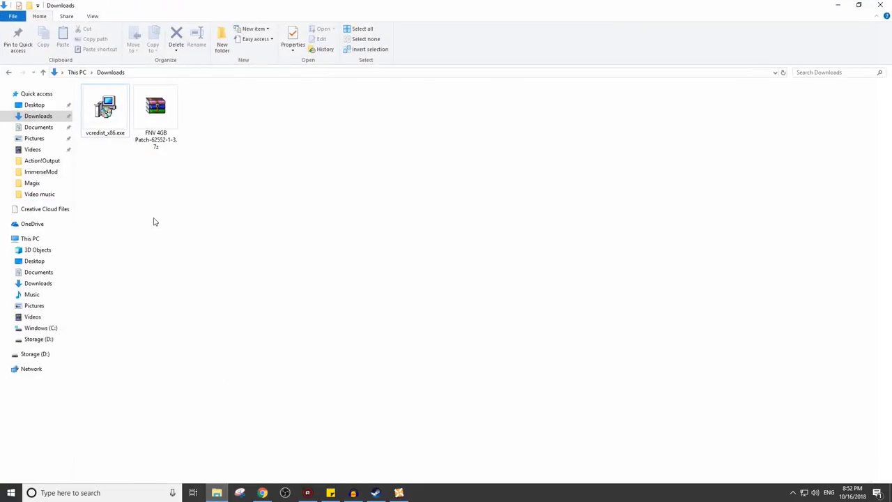
click(101, 137)
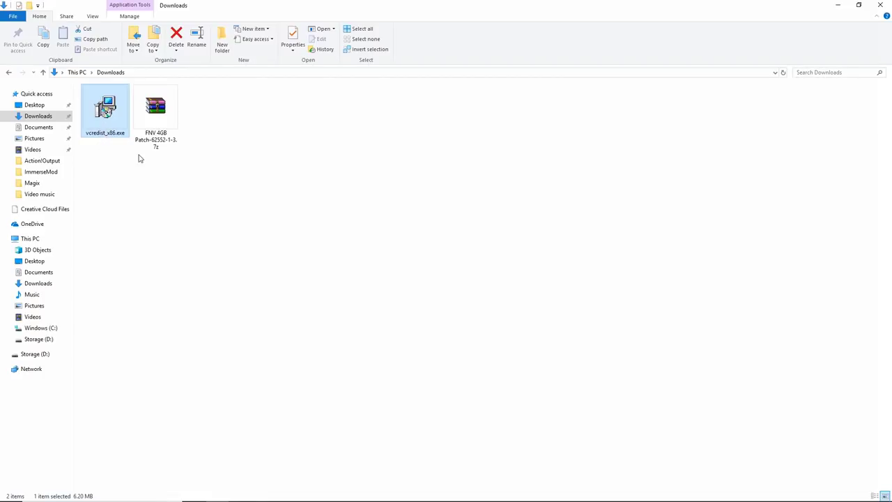
key(Delete)
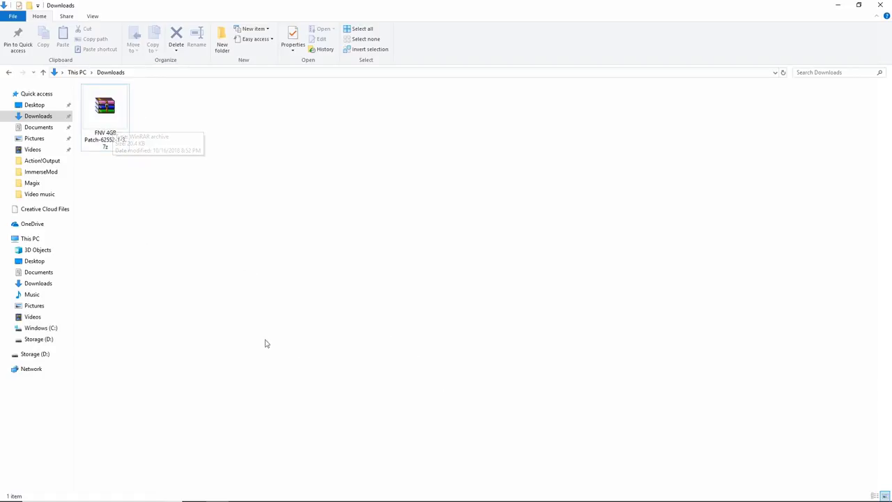
Dismiss the download notice on the FNV 4GB Patcher page and reread the installation instructions in its description
mouse_move(297, 499)
click(268, 495)
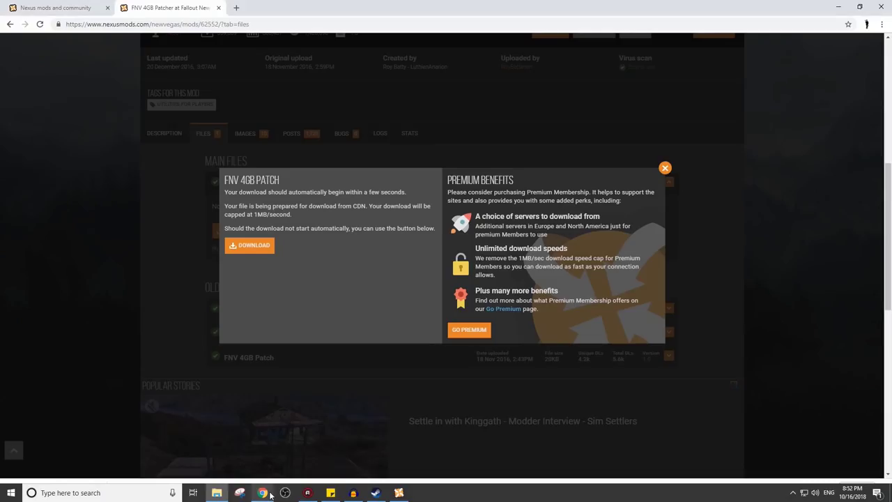
click(665, 169)
click(164, 133)
scroll(403, 336, down, 5)
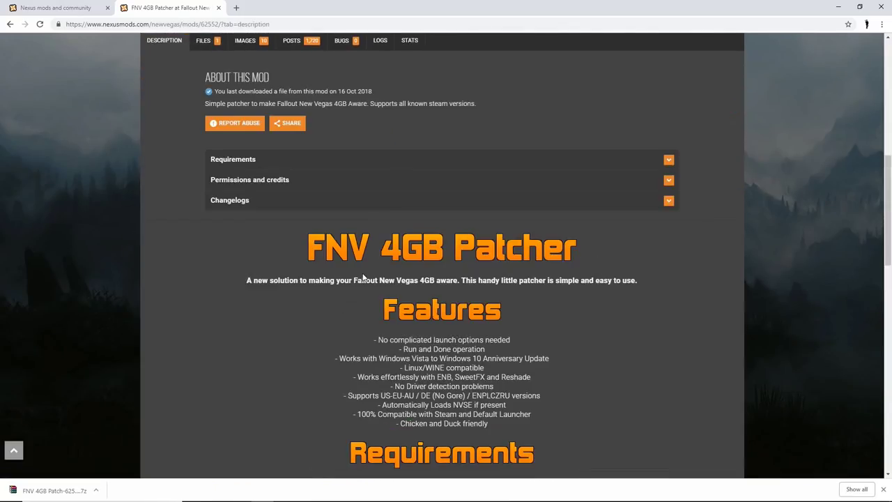
scroll(417, 284, down, 3)
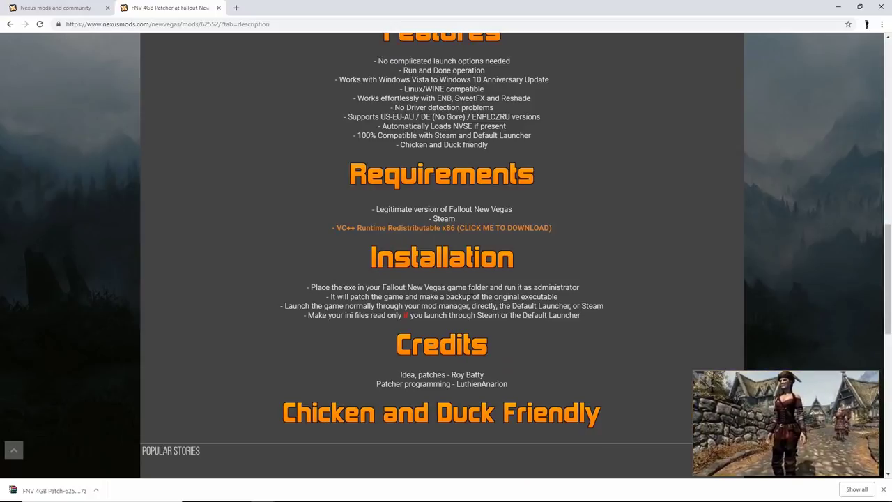
Open the FNV 4GB Patch archive from the Downloads folder in WinRAR and go into its FNVPatch13 folder
click(217, 498)
click(126, 122)
right_click(126, 122)
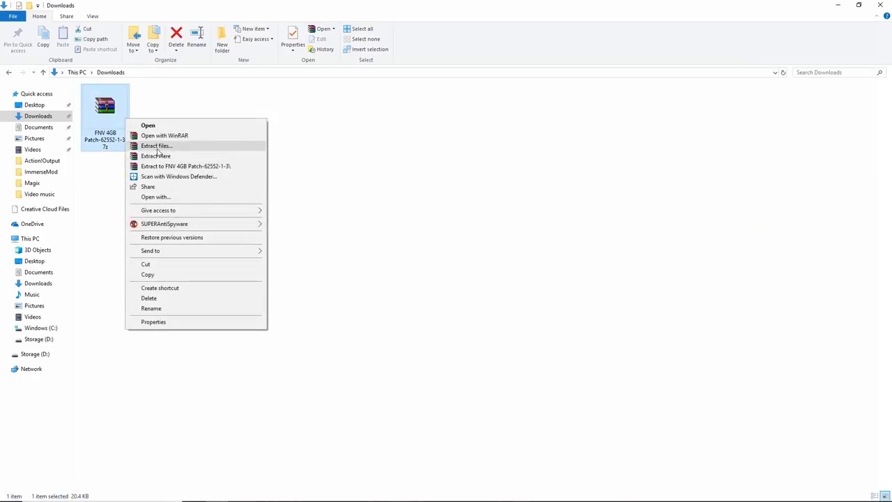
click(91, 185)
click(108, 103)
double_click(108, 103)
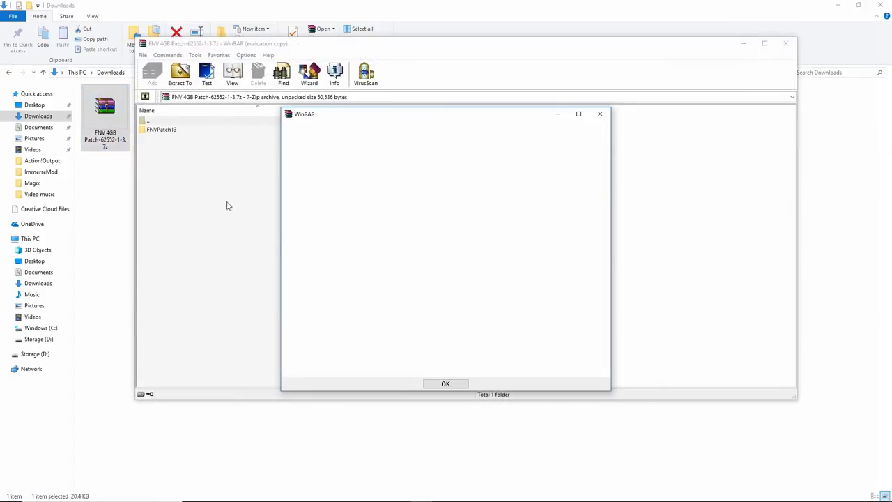
click(599, 114)
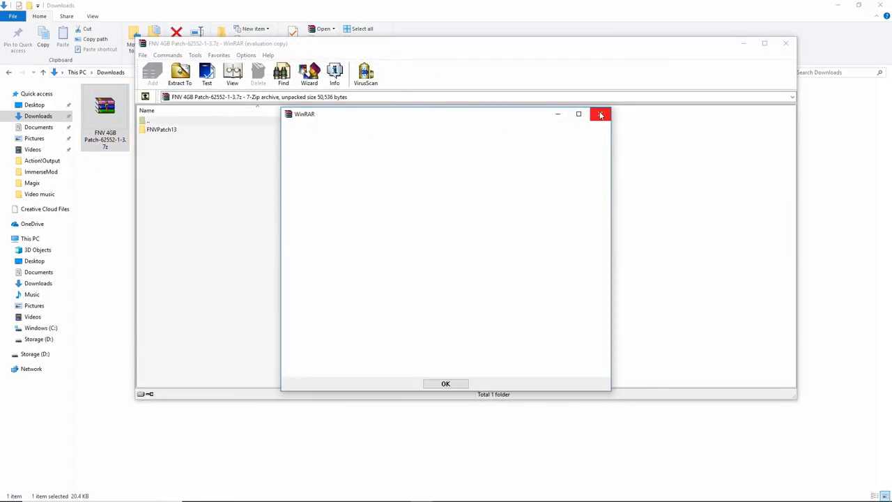
double_click(166, 131)
Select source and FalloutNVpatch.exe for extraction, with C:\Program Files (x86)\Steam\steamapps\common\Fallout New Vegas as the destination
key(ctrl+a)
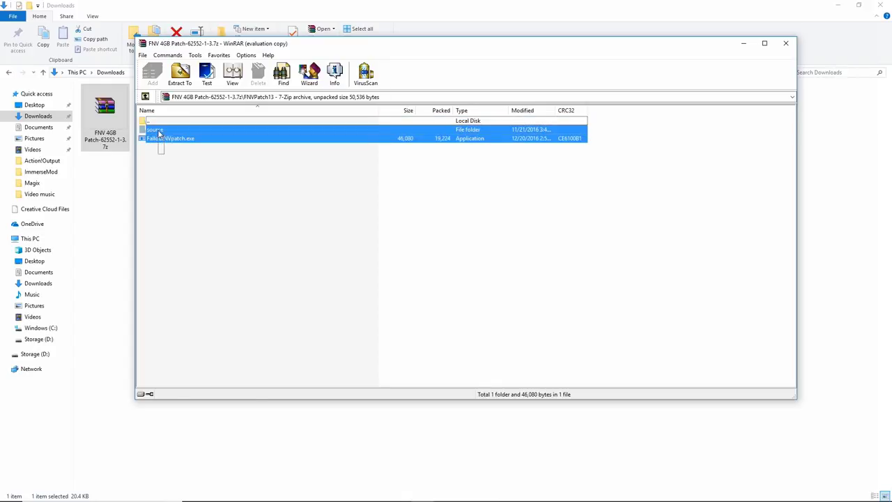
right_click(172, 136)
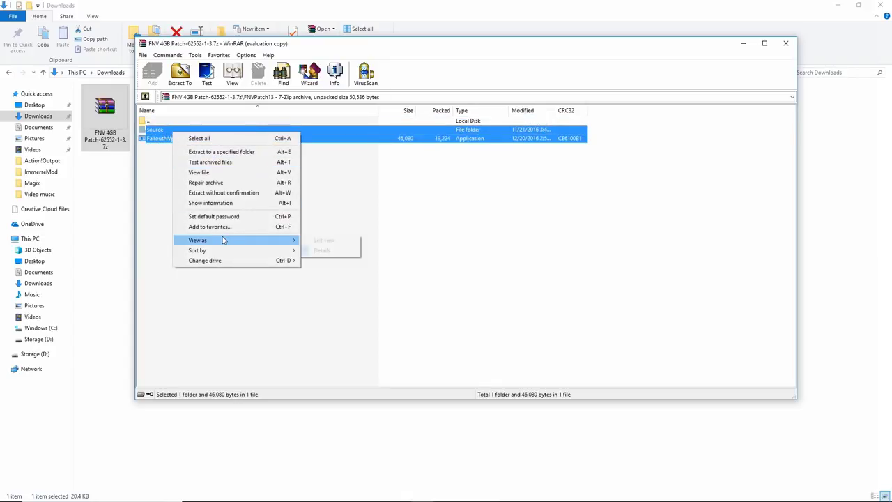
click(221, 151)
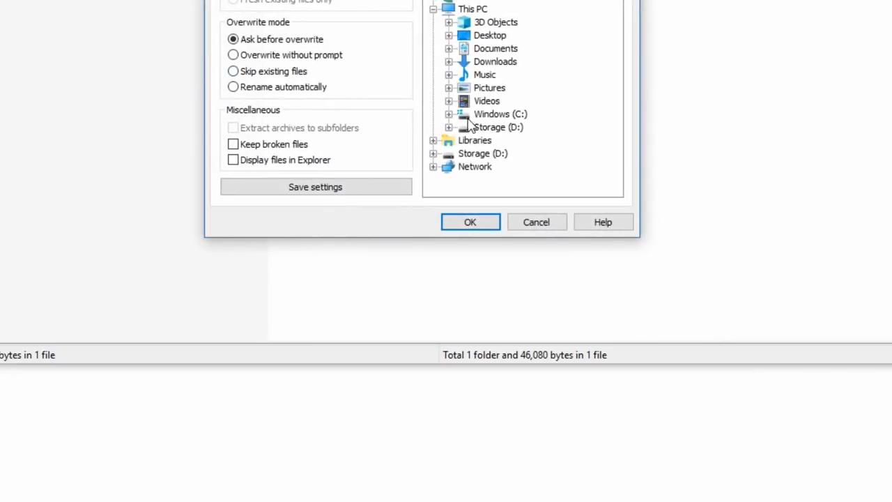
click(449, 114)
scroll(460, 119, down, 1)
click(464, 74)
scroll(509, 92, down, 3)
scroll(509, 92, down, 6)
scroll(509, 46, up, 1)
scroll(523, 90, up, 2)
scroll(523, 91, down, 2)
click(496, 101)
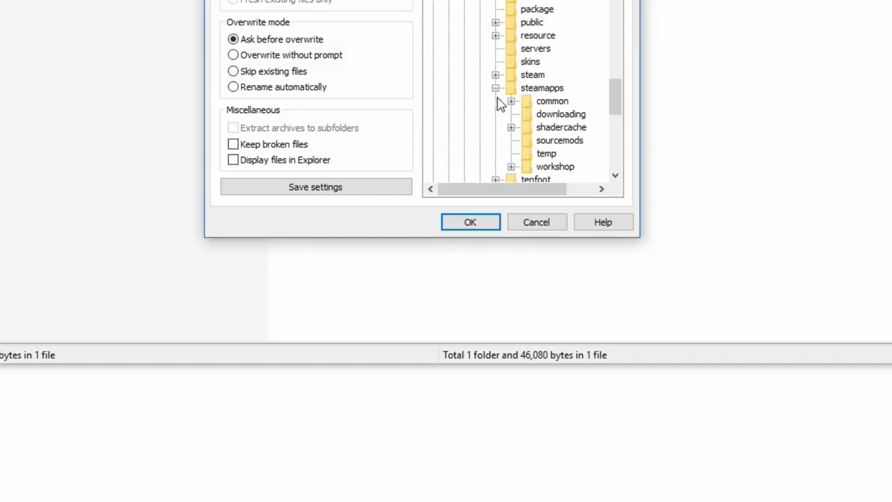
scroll(525, 23, down, 2)
click(511, 23)
scroll(541, 39, down, 1)
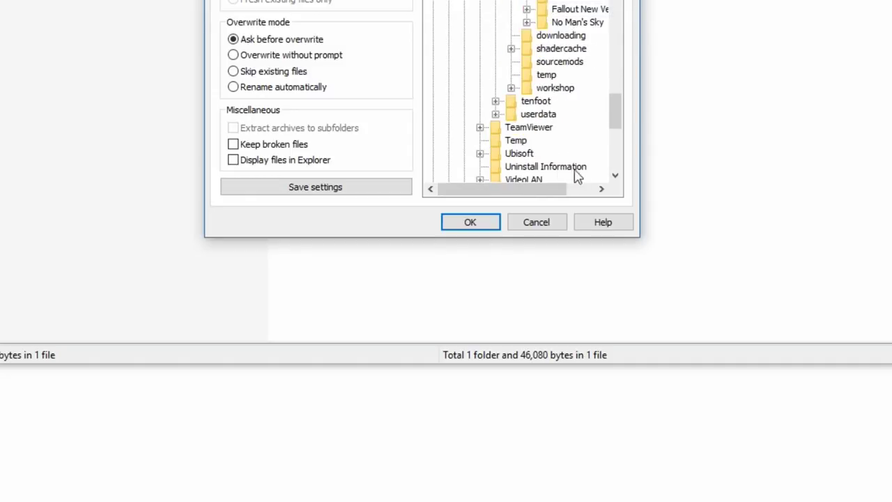
drag(539, 188, 566, 189)
click(544, 9)
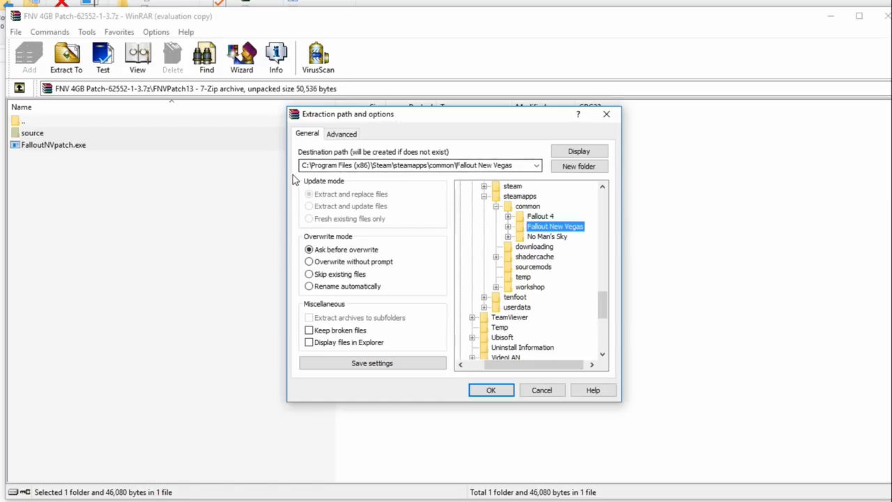
Check the Program Files (x86) part of the destination path and extract the selected files into the Fallout New Vegas folder
click(373, 165)
click(373, 165)
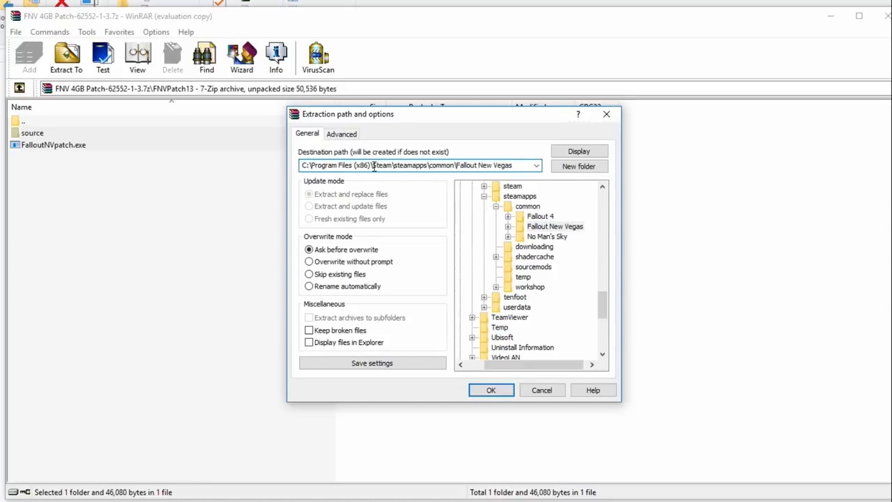
drag(373, 165, 272, 165)
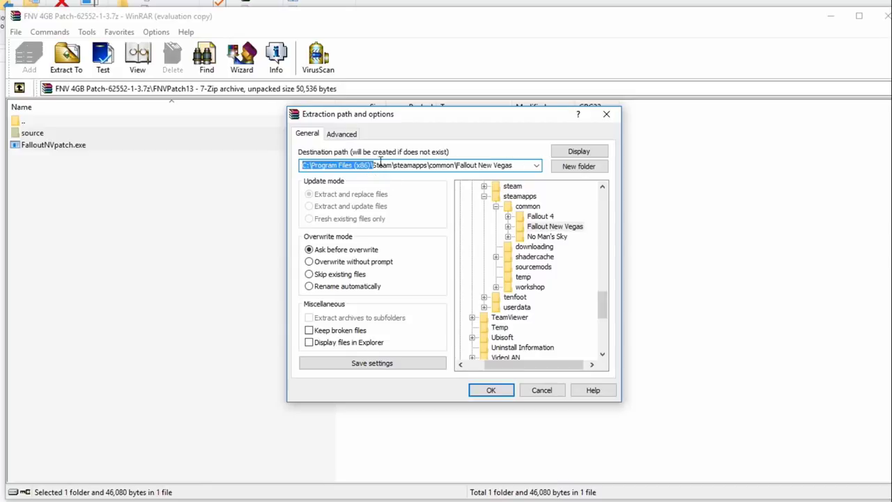
click(555, 227)
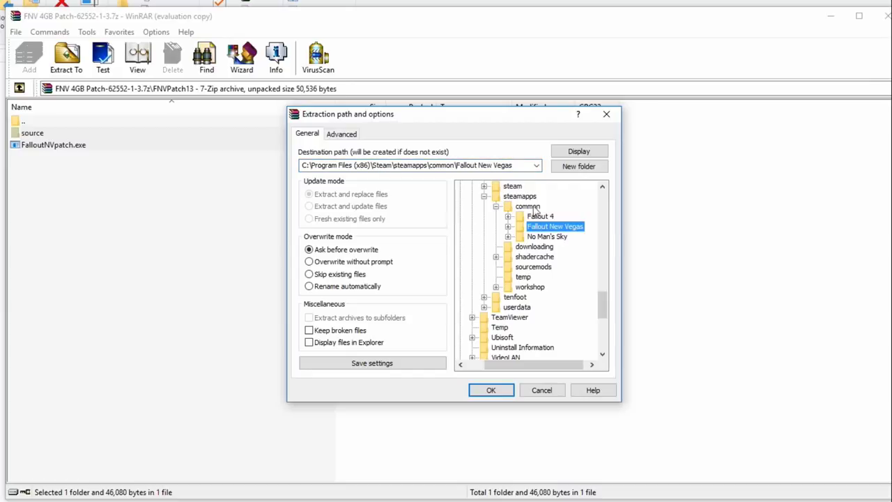
click(491, 391)
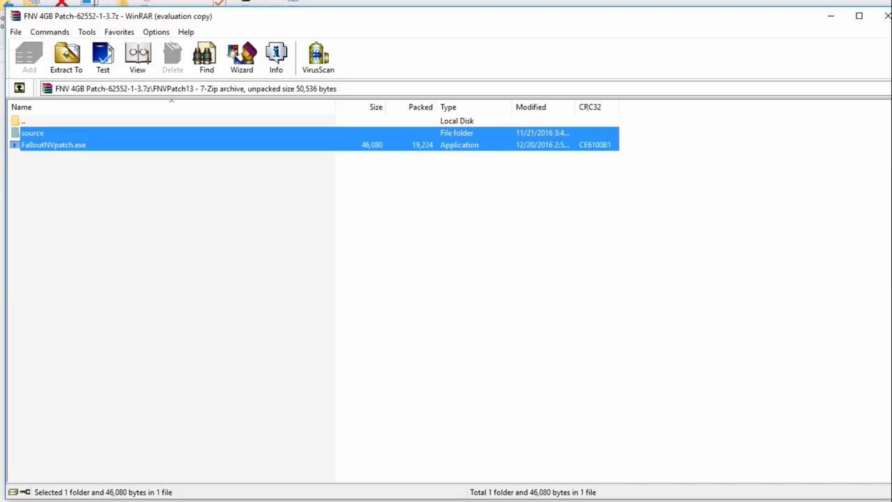
Open C:\Program Files (x86)\Steam\steamapps\common\Fallout New Vegas in File Explorer
click(41, 327)
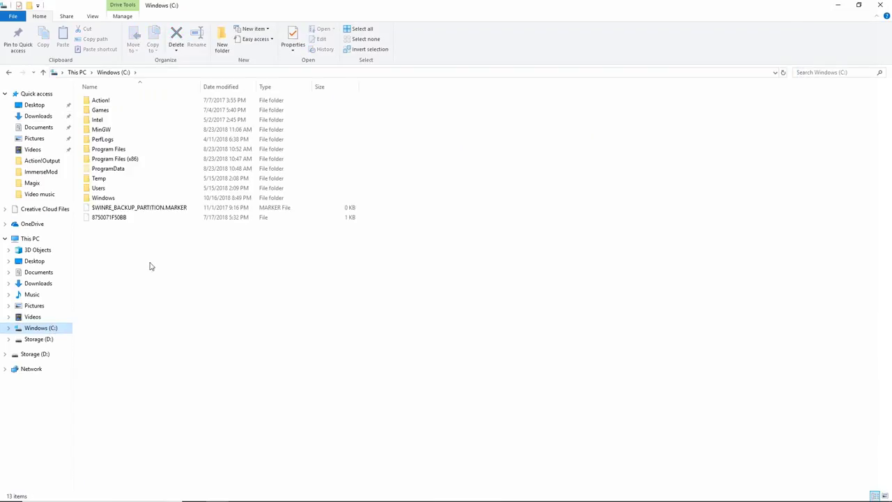
double_click(114, 159)
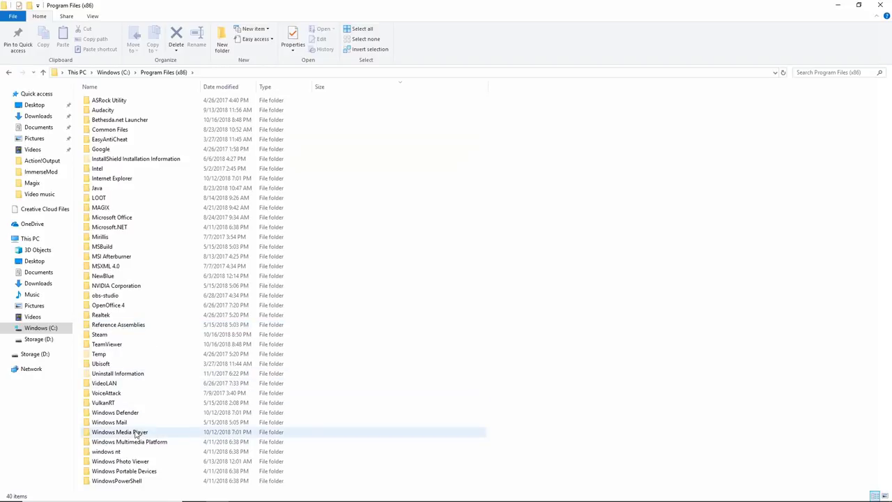
double_click(106, 335)
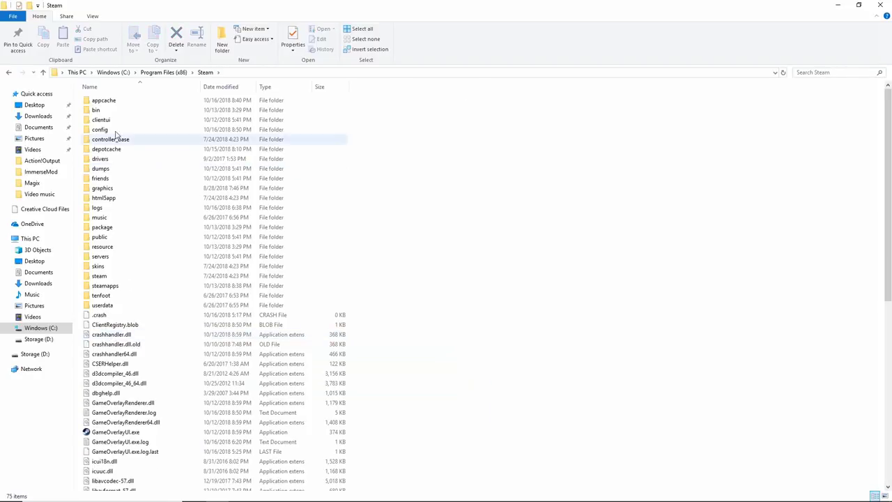
double_click(117, 285)
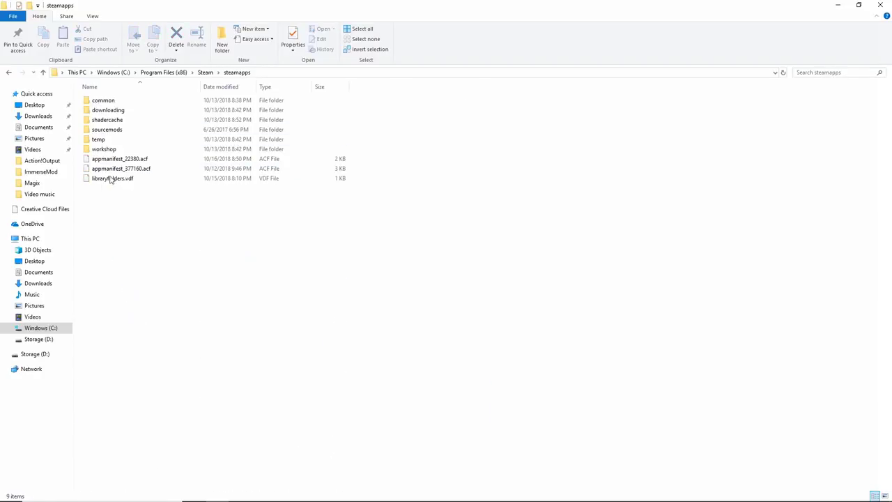
double_click(109, 100)
double_click(115, 110)
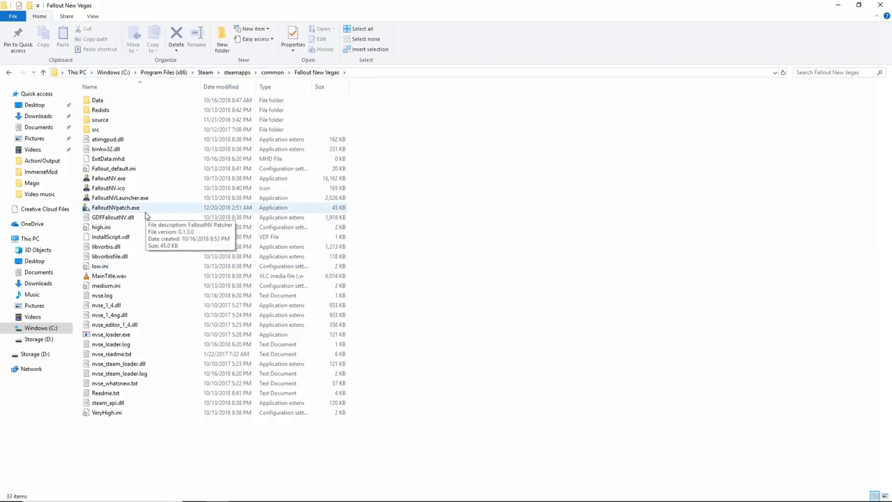
Reopen the FNV 4GB Patch archive from Downloads, examine the contents of FNVPatch13, and close the archive
click(38, 116)
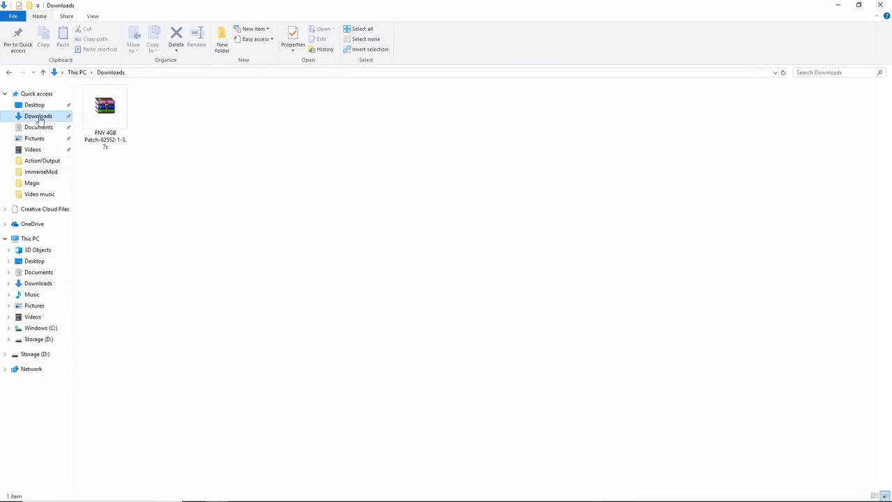
double_click(105, 140)
key(Escape)
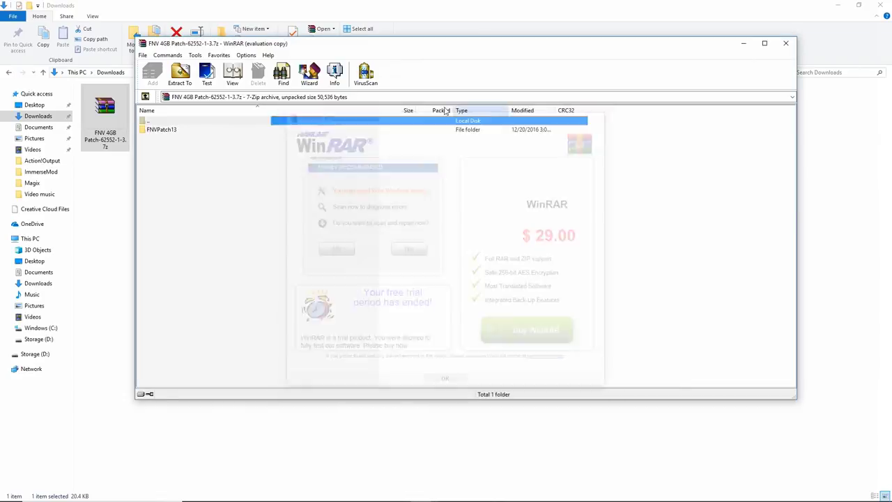
double_click(219, 131)
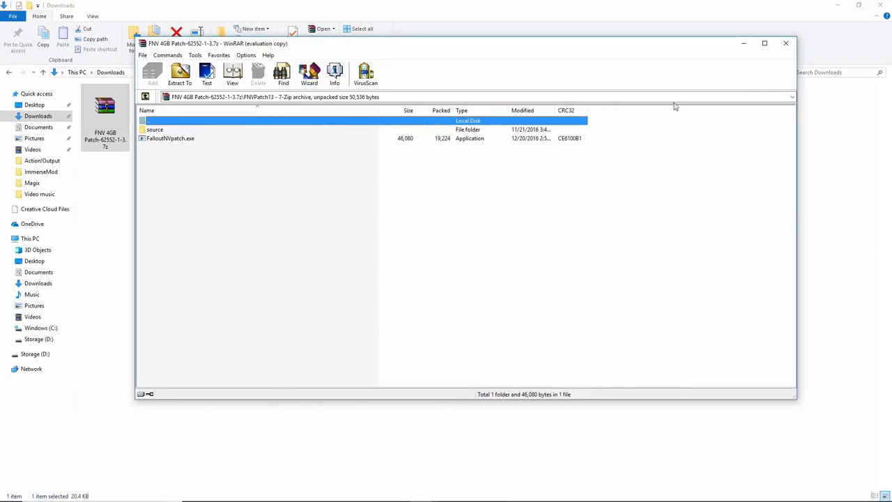
click(786, 43)
Return to the Fallout New Vegas game folder and run FalloutNVpatch.exe to patch the game
click(8, 73)
click(8, 72)
click(23, 72)
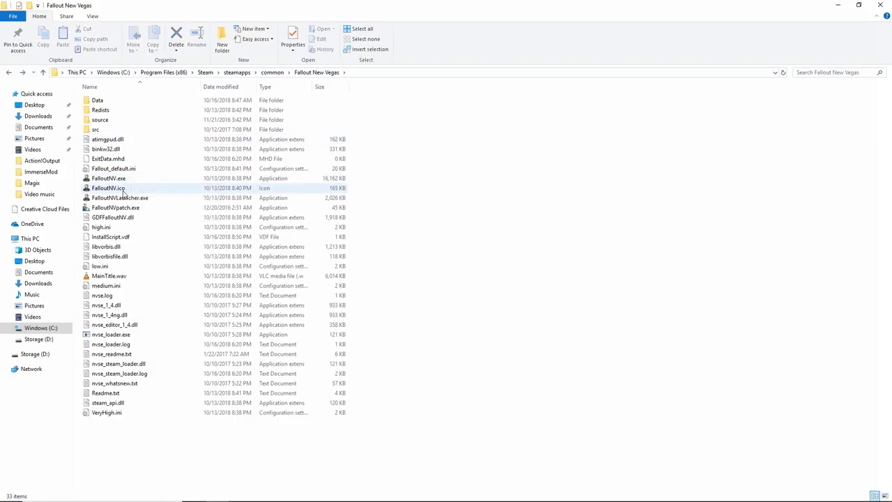
double_click(133, 209)
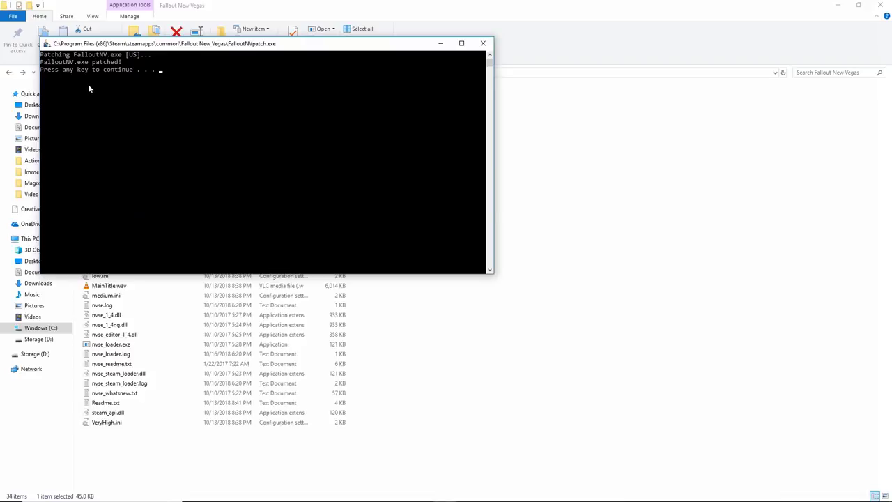
Dismiss the patcher console, run FalloutNVpatch.exe again as administrator to check the patch, and close its console
key(Return)
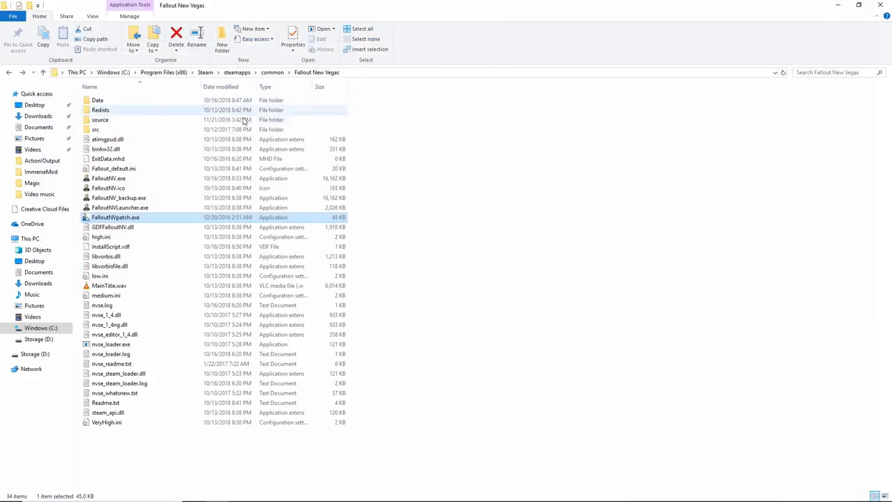
right_click(138, 220)
click(183, 235)
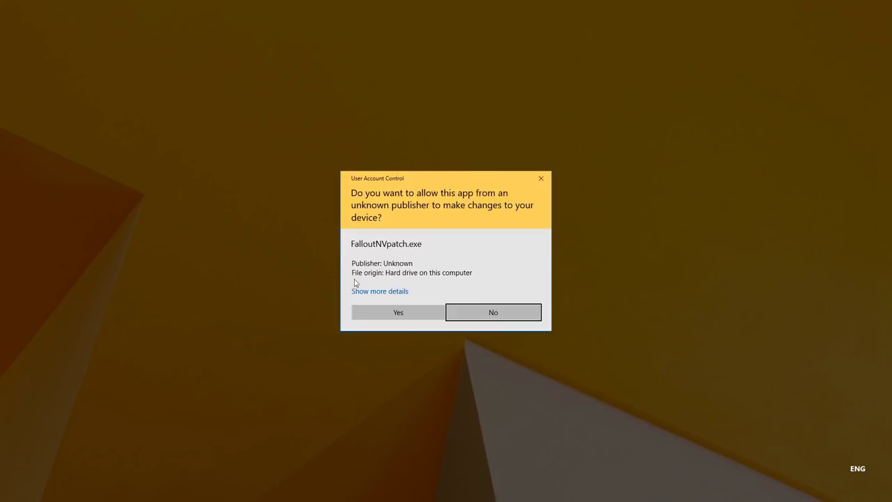
click(398, 313)
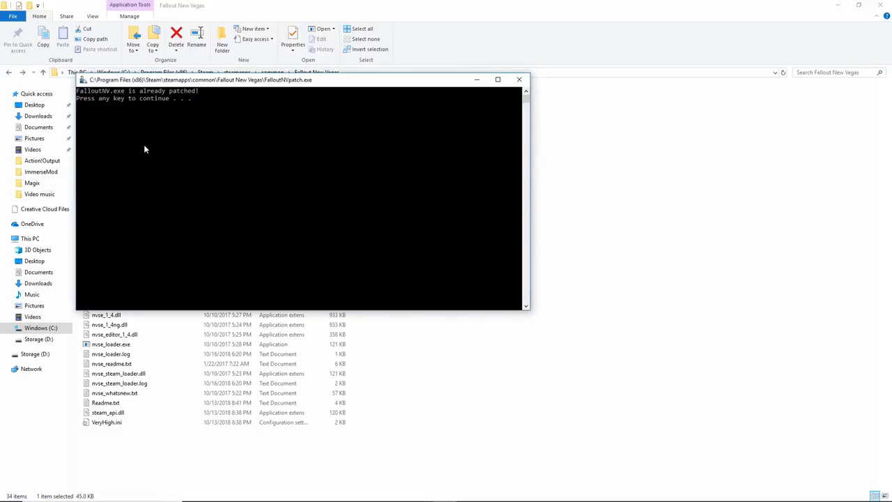
key(Return)
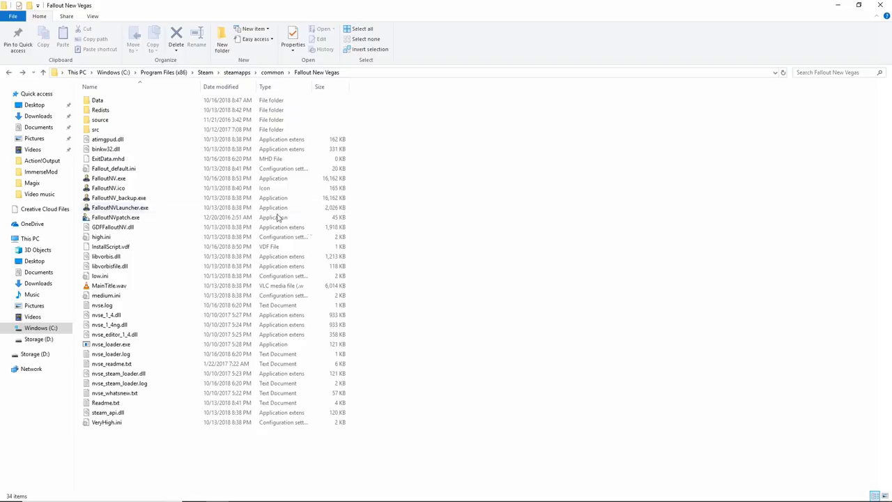
Switch to Chrome and read the FNV 4GB Patcher installation notes on launching the game and making the ini files read-only
mouse_move(425, 499)
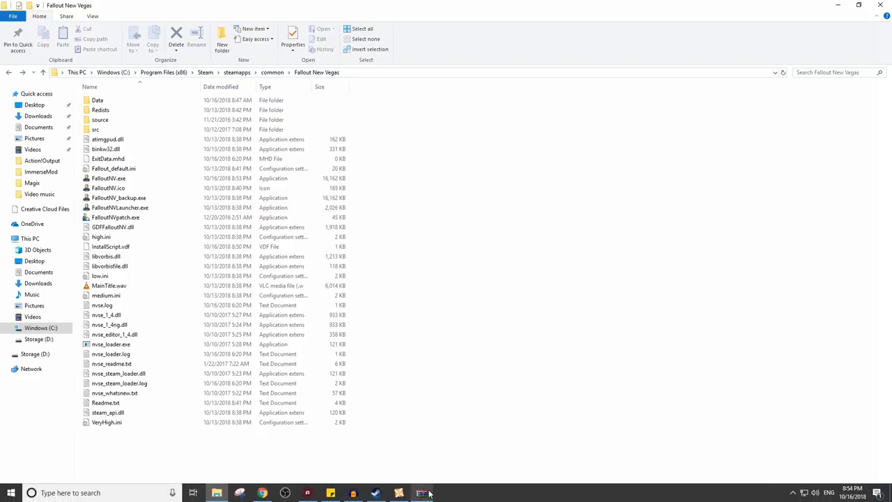
click(310, 452)
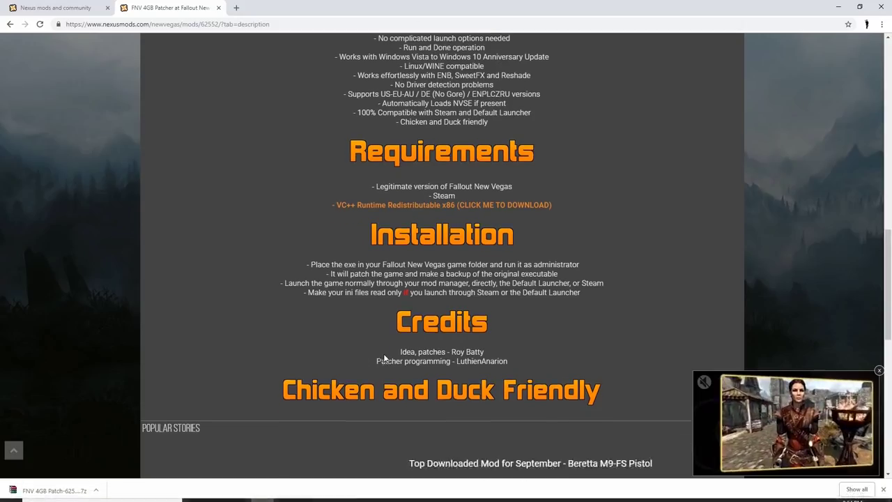
scroll(384, 359, down, 1)
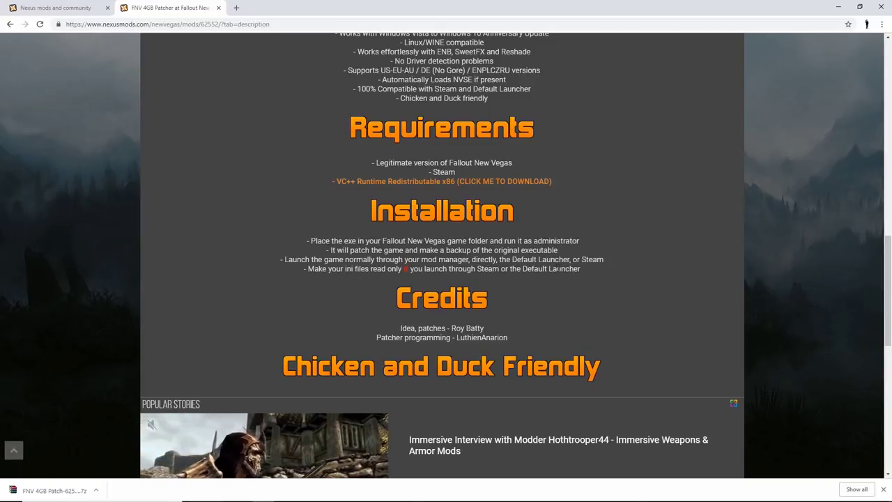
scroll(428, 244, down, 2)
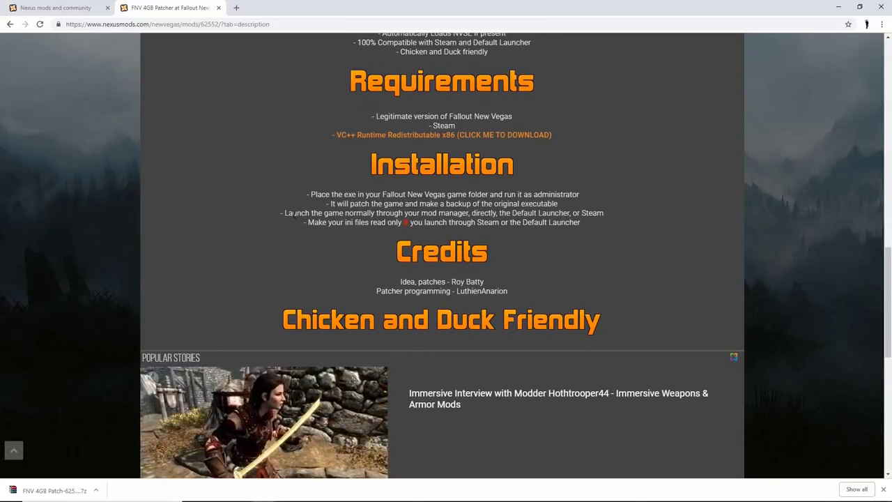
drag(277, 213, 600, 219)
click(598, 217)
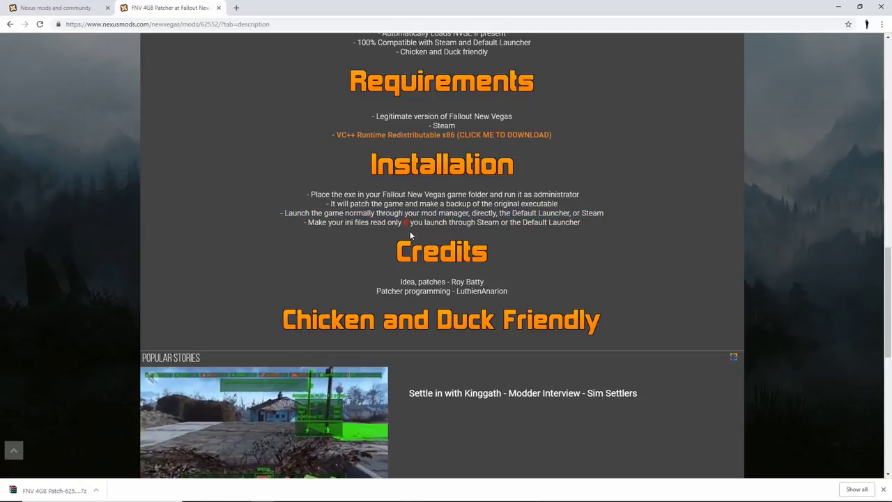
drag(306, 223, 580, 225)
click(581, 224)
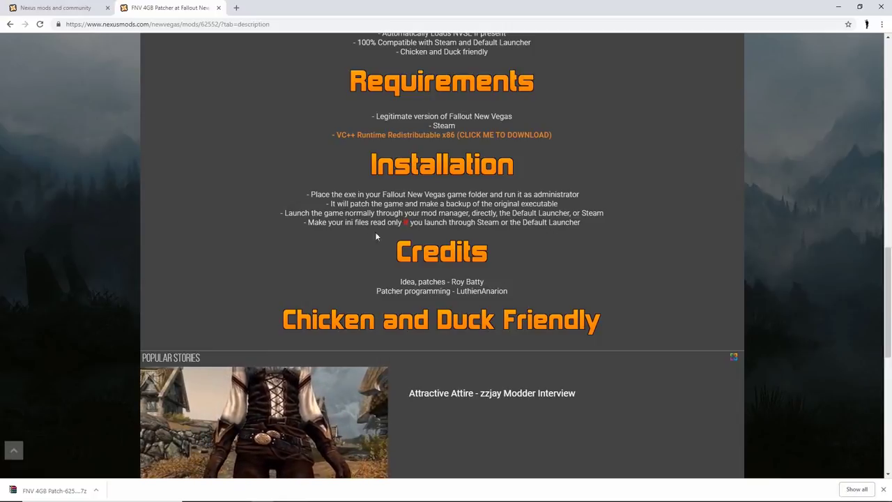
drag(365, 221, 410, 222)
click(405, 221)
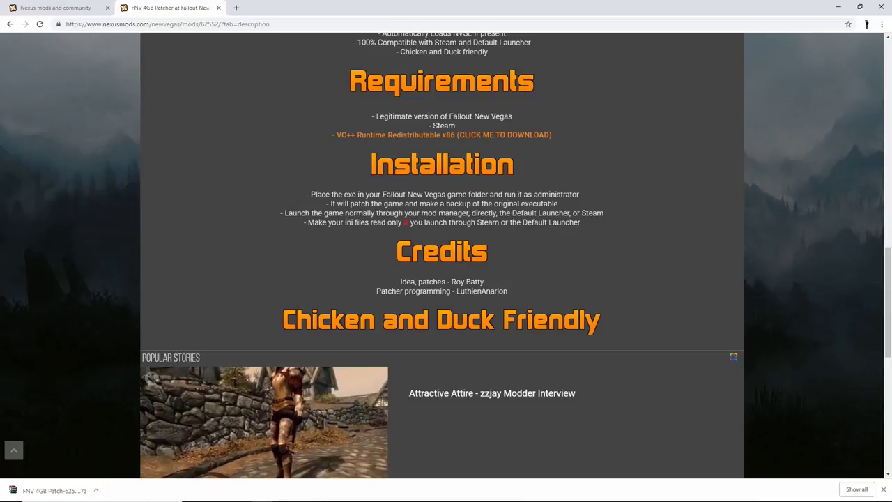
drag(405, 222, 466, 212)
click(406, 222)
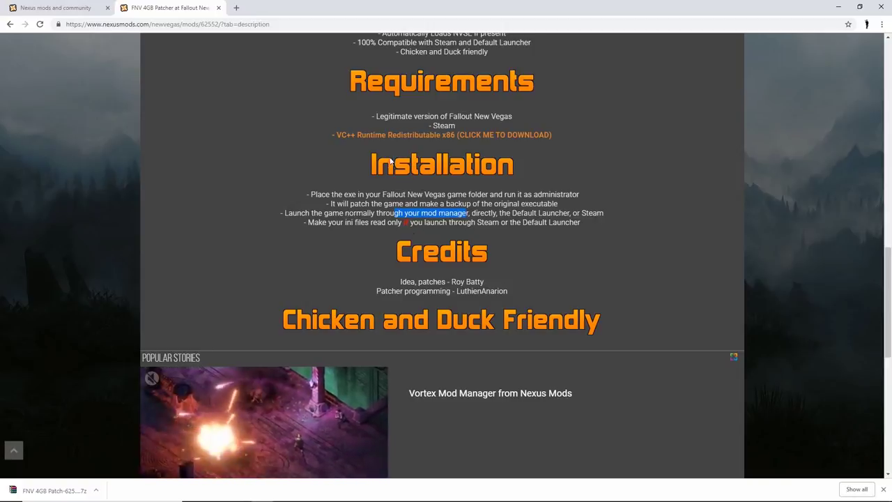
Switch to Nexus Mod Manager for Fallout: New Vegas
click(396, 493)
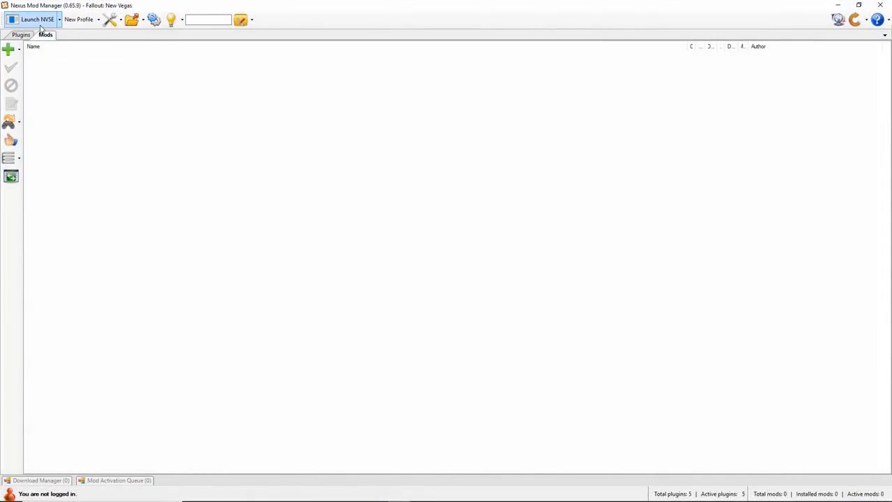